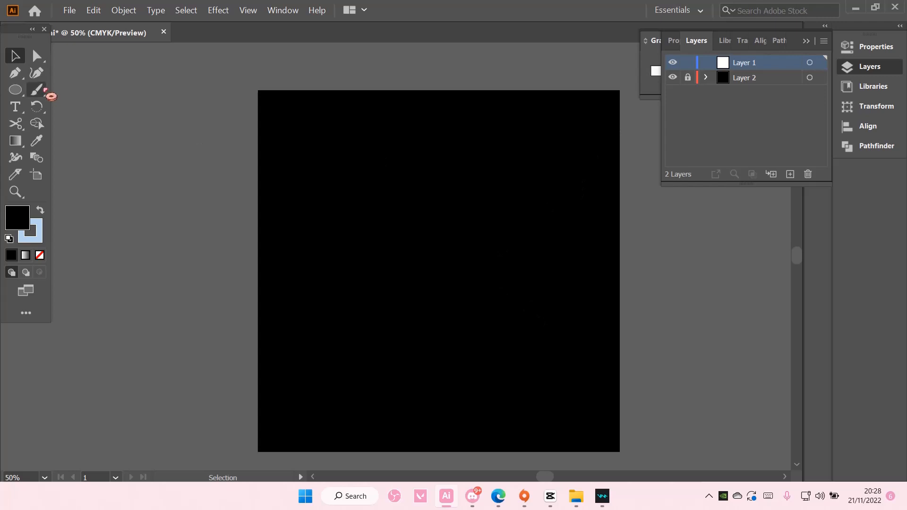
Paint a wavy S-shaped line down the right half of the artboard with the Paintbrush, undoing the trial strokes
left_click(36, 90)
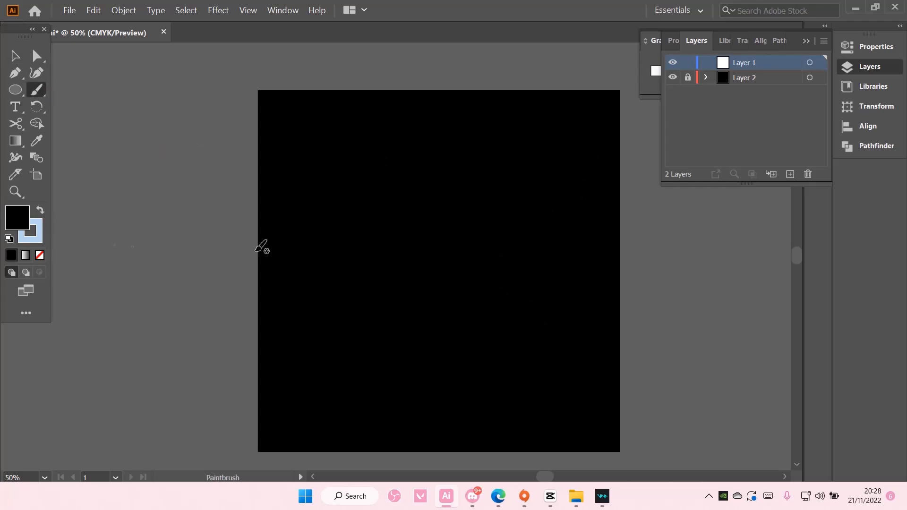
mouse_move(307, 259)
left_mouse_down()
mouse_move(380, 225)
mouse_move(337, 219)
left_mouse_up()
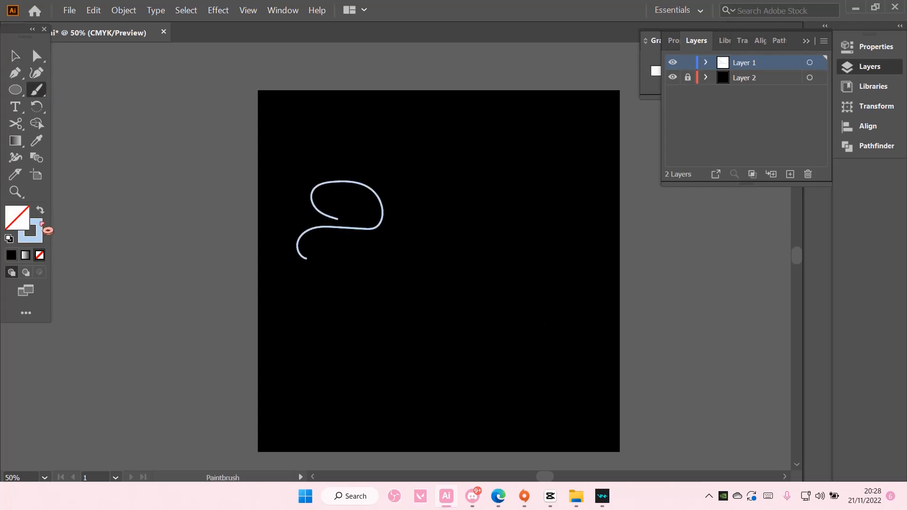
key("ctrl+z")
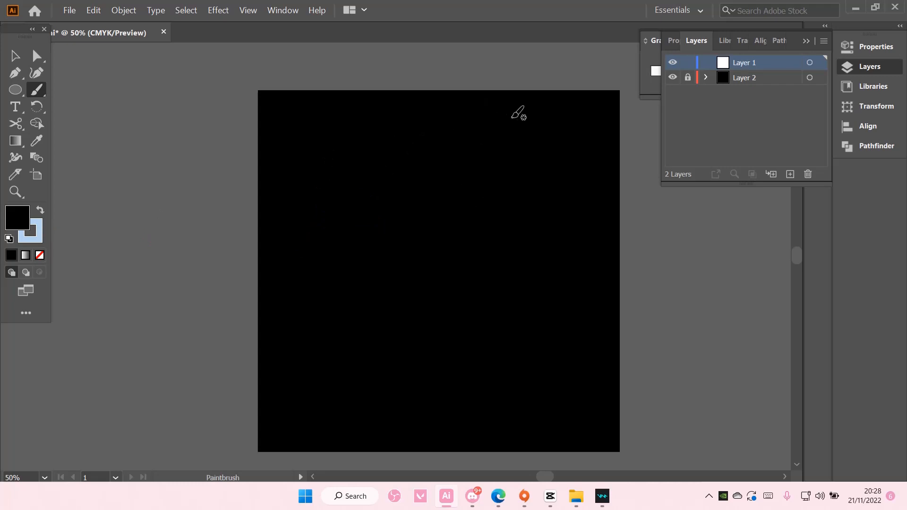
mouse_move(511, 117)
left_mouse_down()
mouse_move(485, 144)
mouse_move(466, 188)
mouse_move(529, 243)
mouse_move(467, 319)
mouse_move(496, 356)
left_mouse_up()
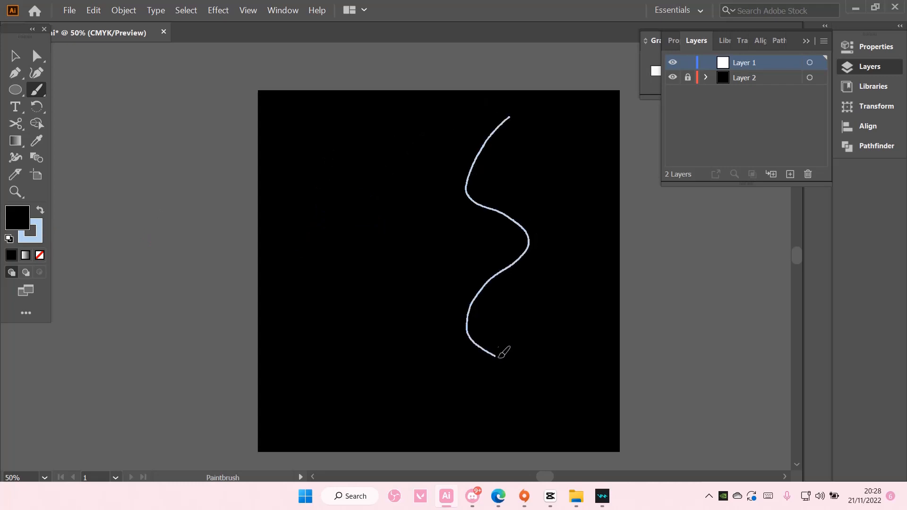
key("ctrl+z")
mouse_move(526, 126)
left_mouse_down()
mouse_move(489, 152)
mouse_move(470, 197)
mouse_move(539, 246)
mouse_move(484, 306)
mouse_move(453, 381)
left_mouse_up()
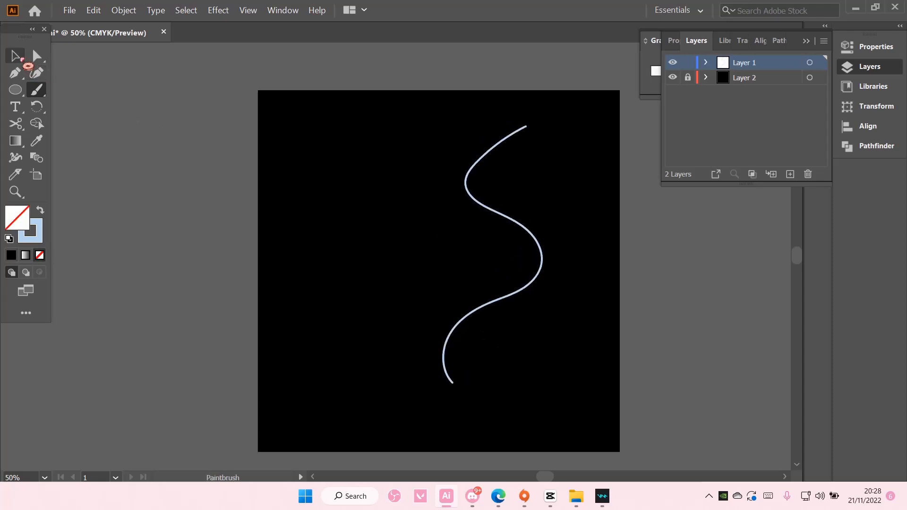
key("v")
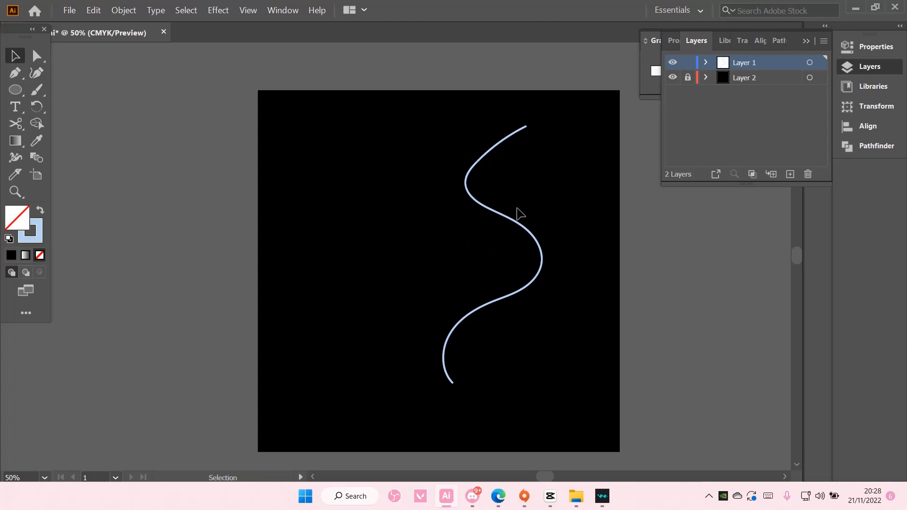
Draw a small five-pointed star on the left half of the artboard
left_click(16, 89)
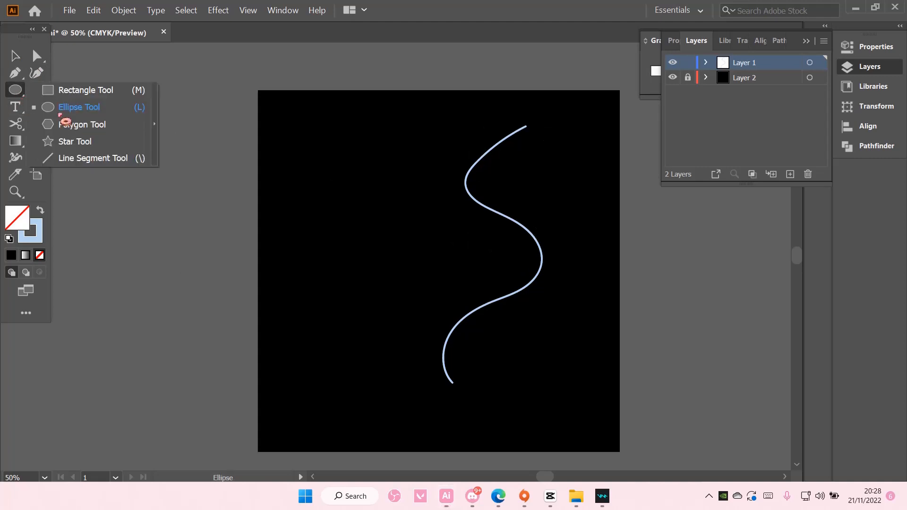
left_click(78, 141)
left_click_drag(311, 189, 330, 208)
left_click(15, 56)
Round all the corners of the star slightly and deselect it
scroll(149, 168, "up", 3)
key("ctrl+plus")
key("ctrl+plus")
key("ctrl+plus")
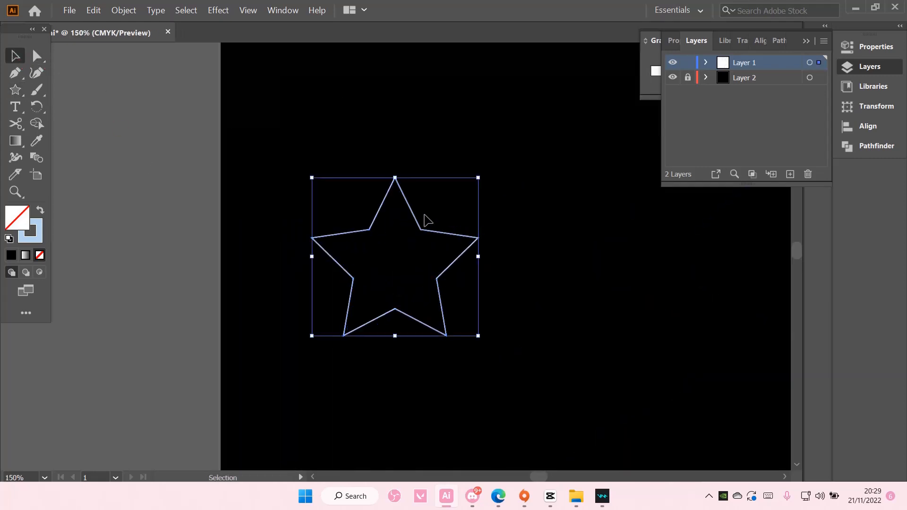
key("a")
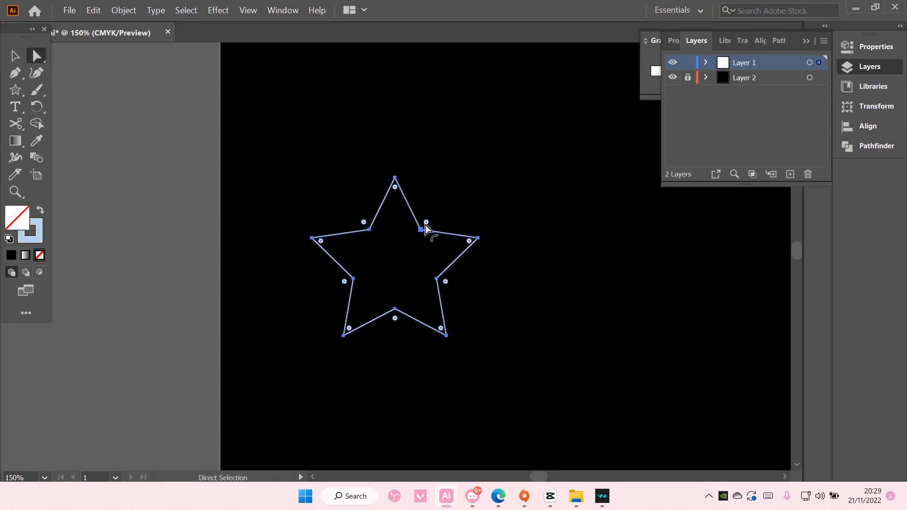
left_click_drag(425, 226, 432, 225)
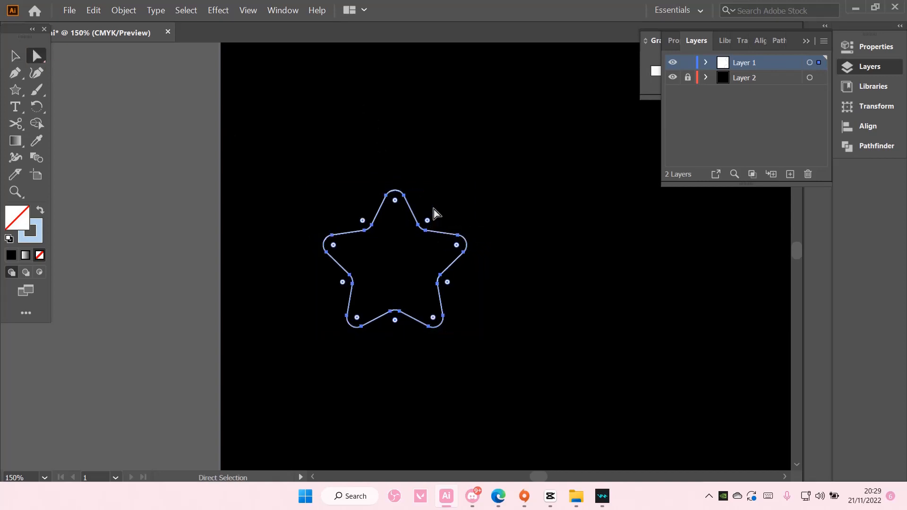
key("v")
left_click(103, 136)
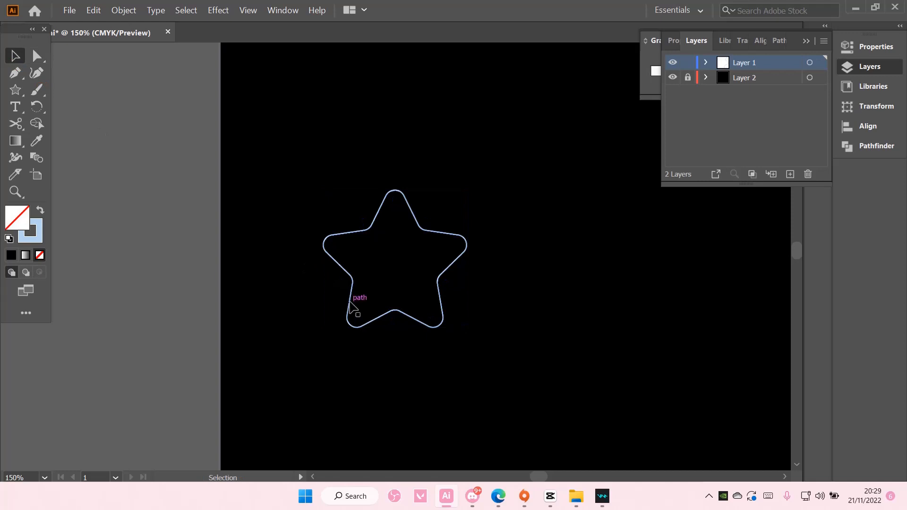
Swap the star's fill and stroke, and apply a linear white-to-black gradient as its fill
key("ctrl+a")
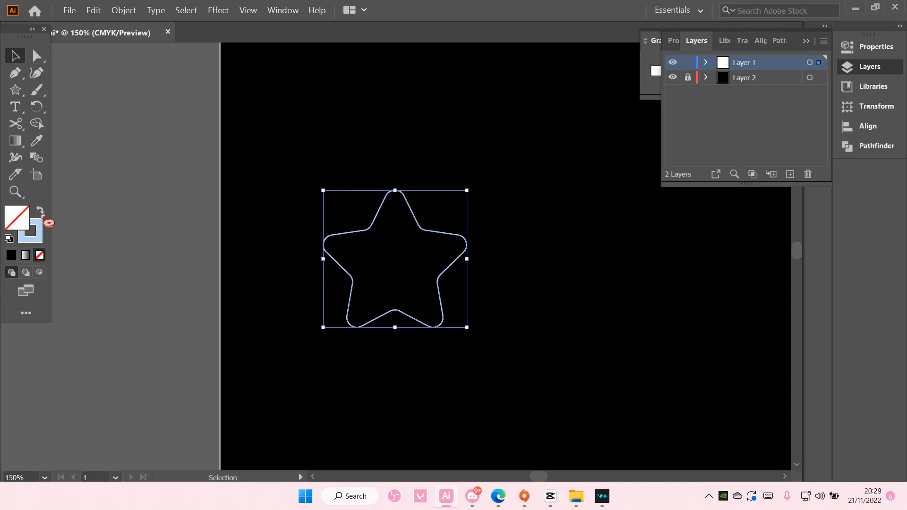
left_click(40, 211)
left_click(27, 255)
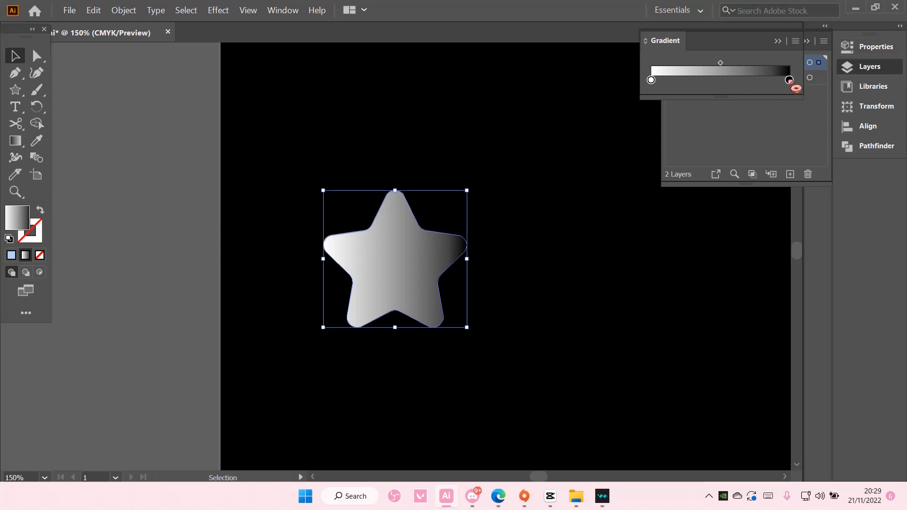
Show the gradient annotator on the star, select its black color stop and display the star's properties
left_click(23, 145)
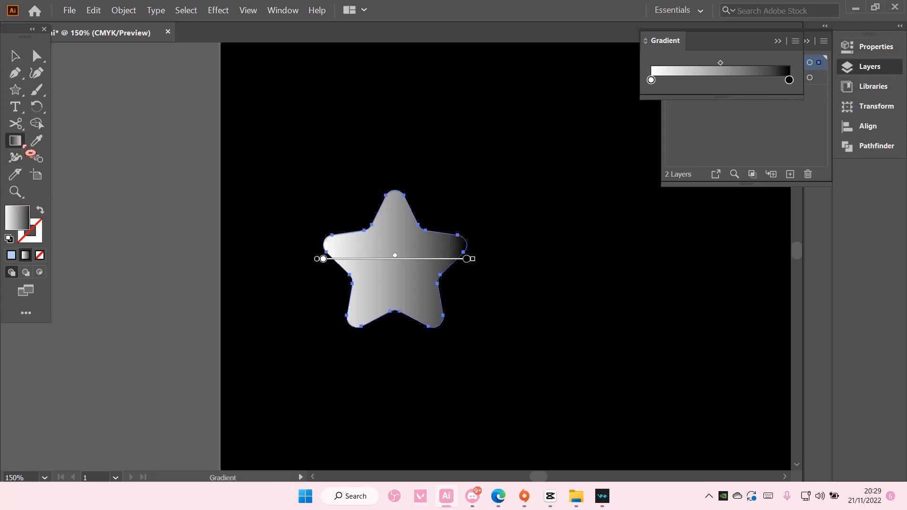
left_click(466, 260)
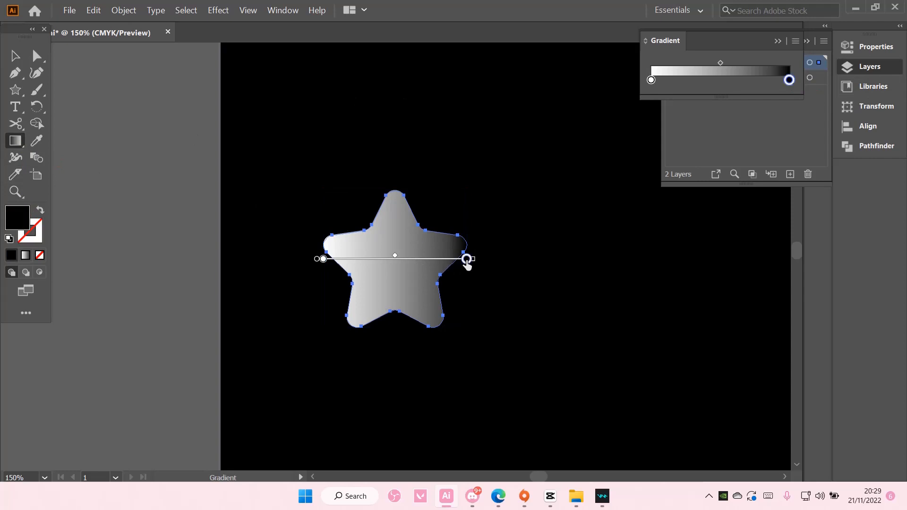
double_click(466, 259)
left_click(749, 139)
left_click_drag(751, 38, 773, 245)
left_click(873, 51)
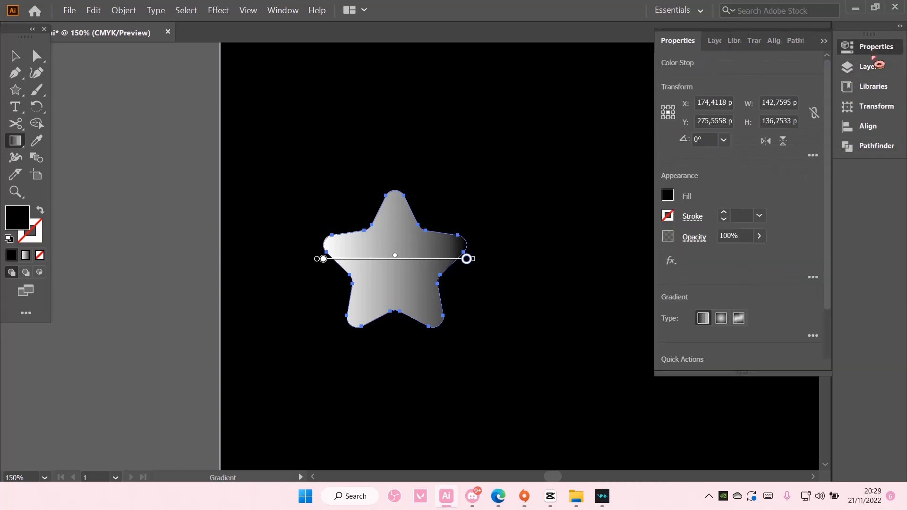
Try the radial gradient type on the star and return it to linear
scroll(707, 243, "down", 3)
left_click(722, 251)
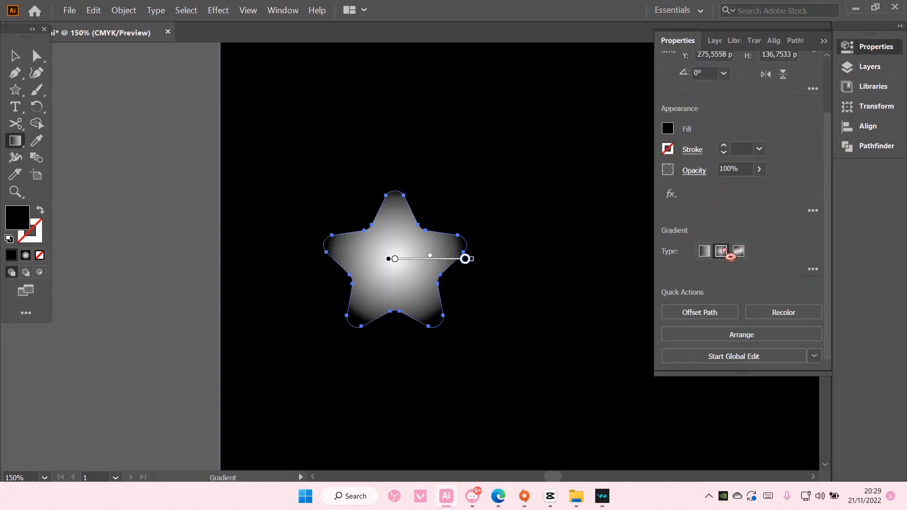
left_click(704, 252)
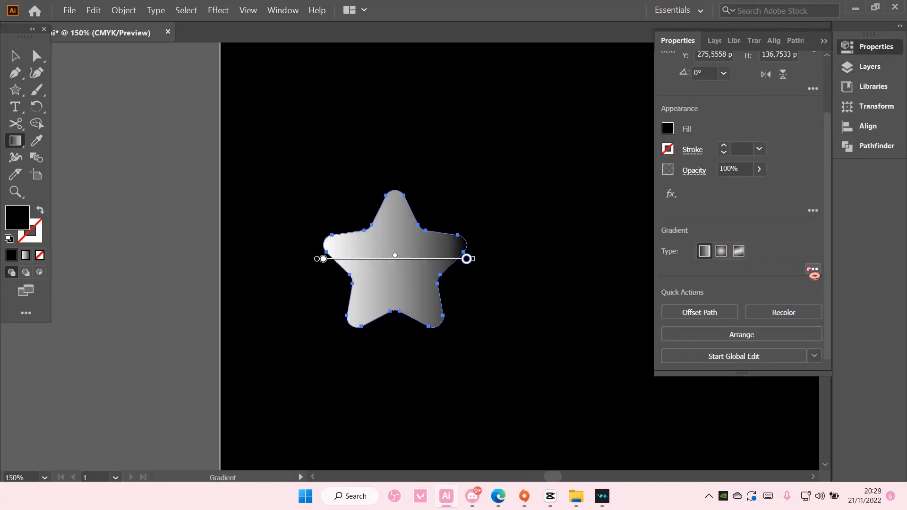
Add a middle color stop at 50% to the star's gradient and set the start stop to pink
left_click(812, 269)
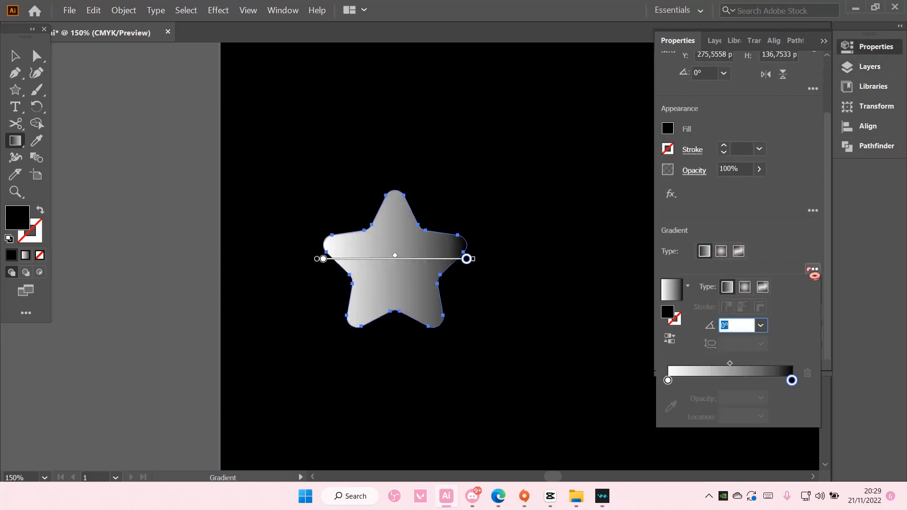
left_click(729, 381)
left_click(668, 380)
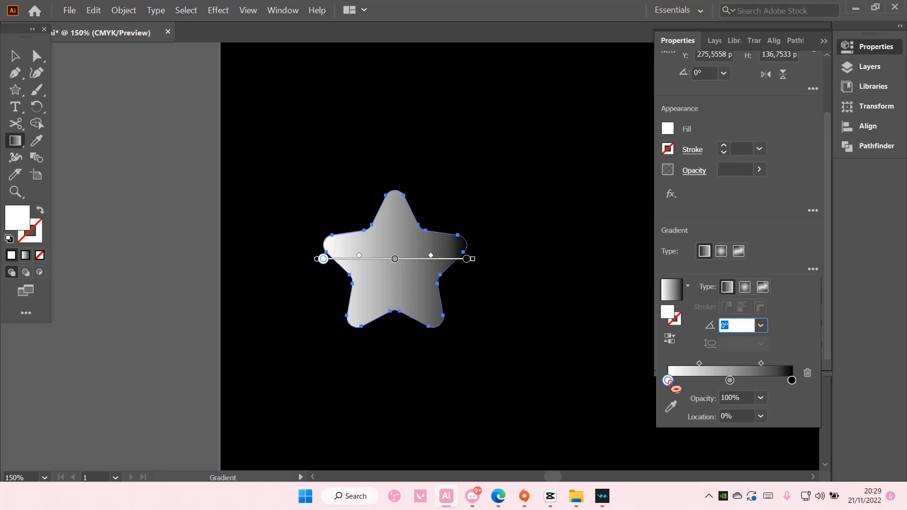
double_click(668, 381)
left_click(640, 284)
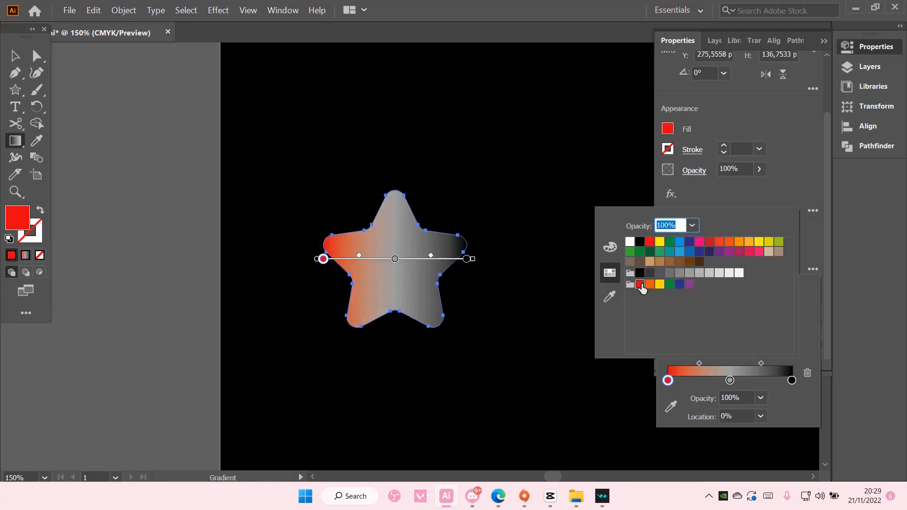
left_click(758, 252)
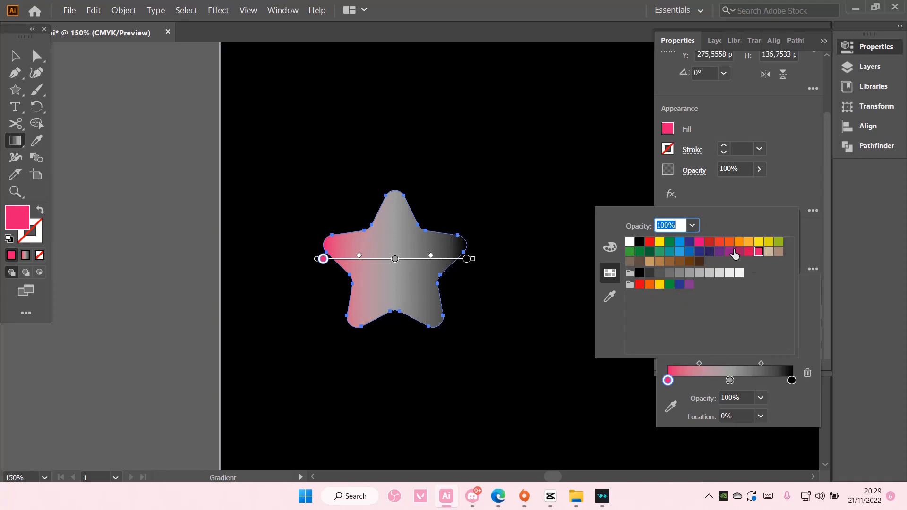
Set the gradient's middle color stop to dark navy blue
left_click(729, 381)
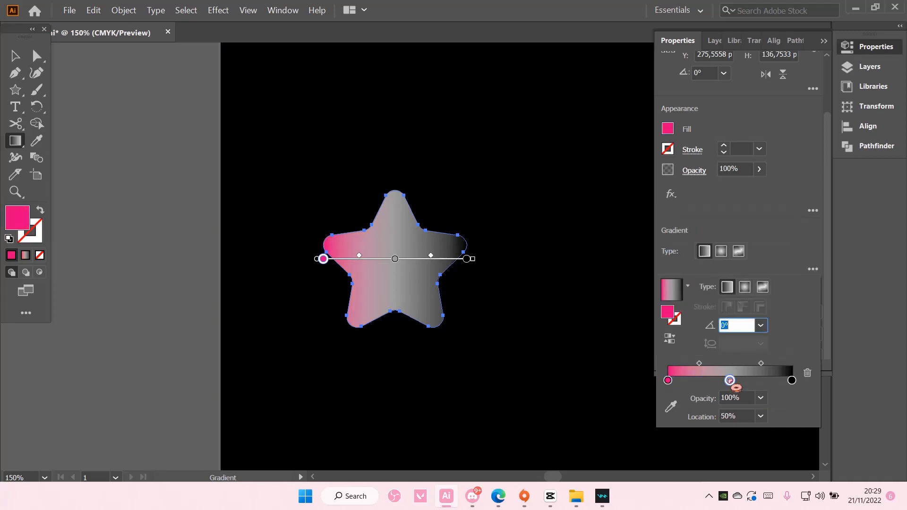
double_click(730, 381)
left_click(737, 254)
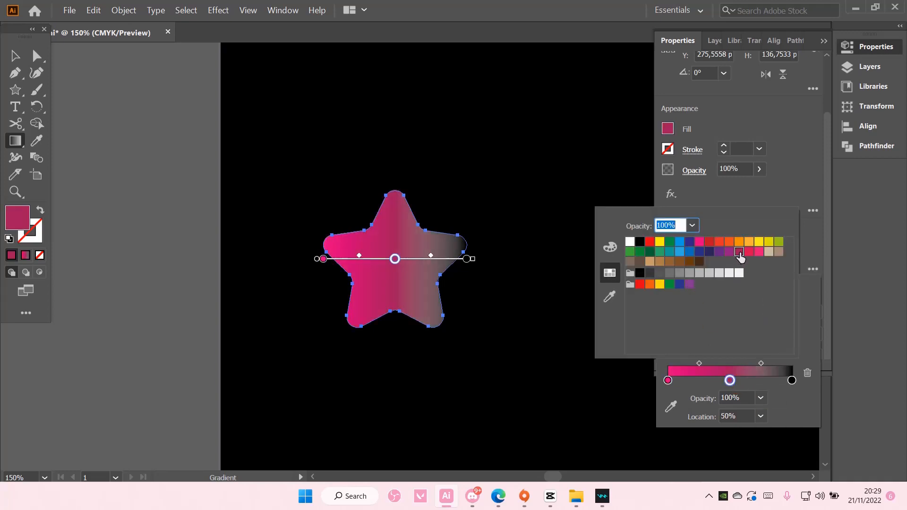
left_click(719, 252)
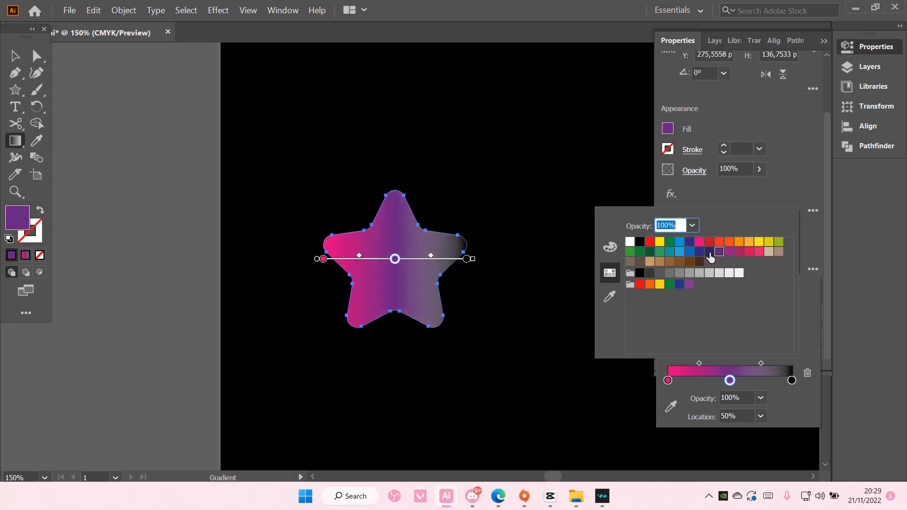
left_click(709, 252)
Set the gradient's end color stop to orange
left_click(792, 381)
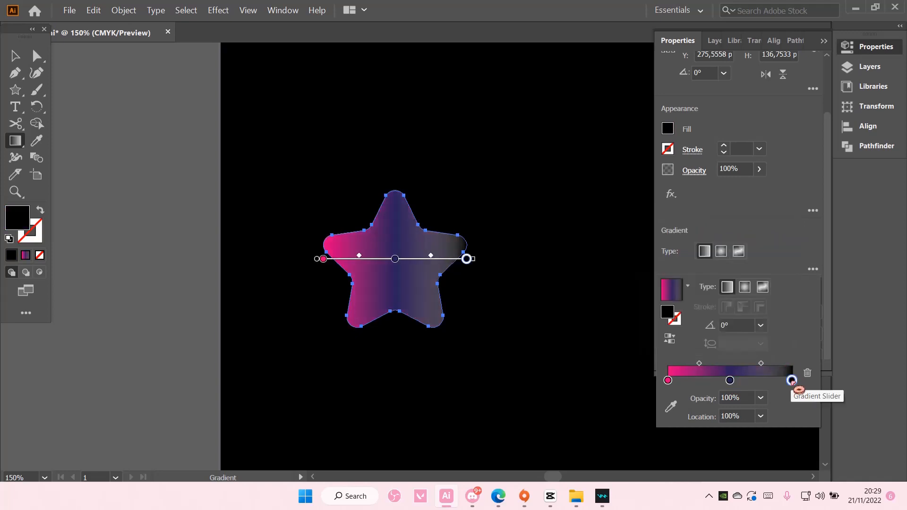
double_click(792, 380)
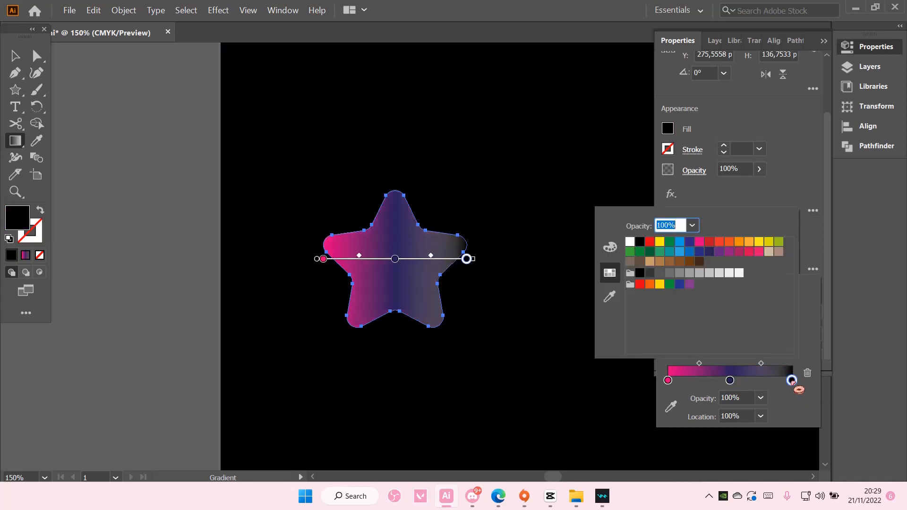
left_click(650, 284)
left_click(536, 297)
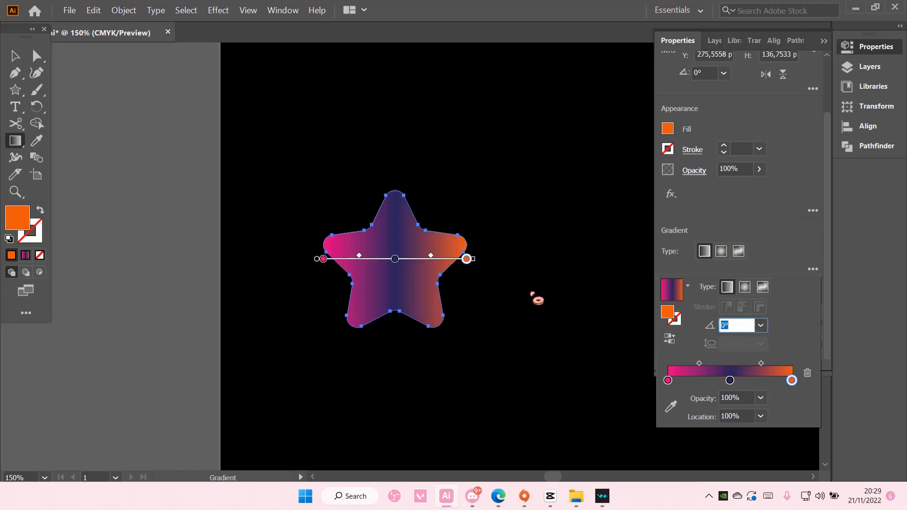
left_click(186, 266)
left_click(152, 257)
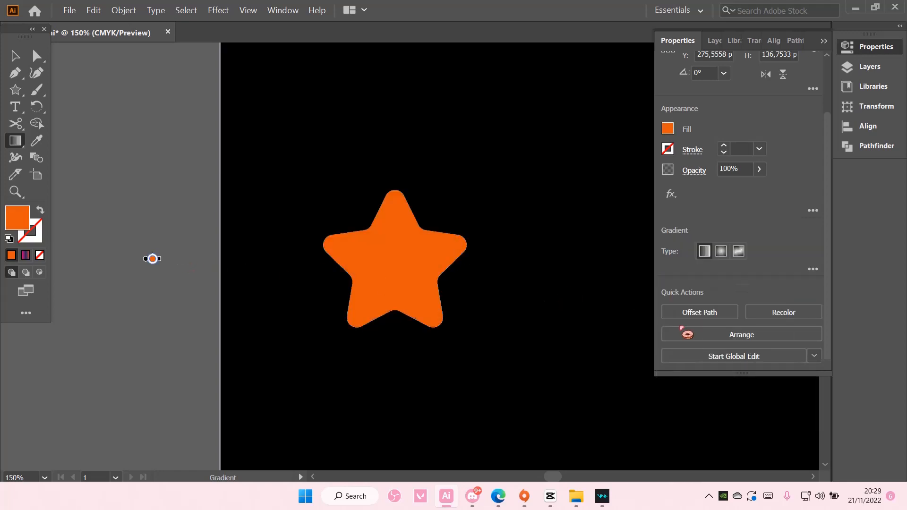
key("v")
Move both midpoints of the star's gradient outward to widen the dark middle band, and deselect the star
left_click(400, 248)
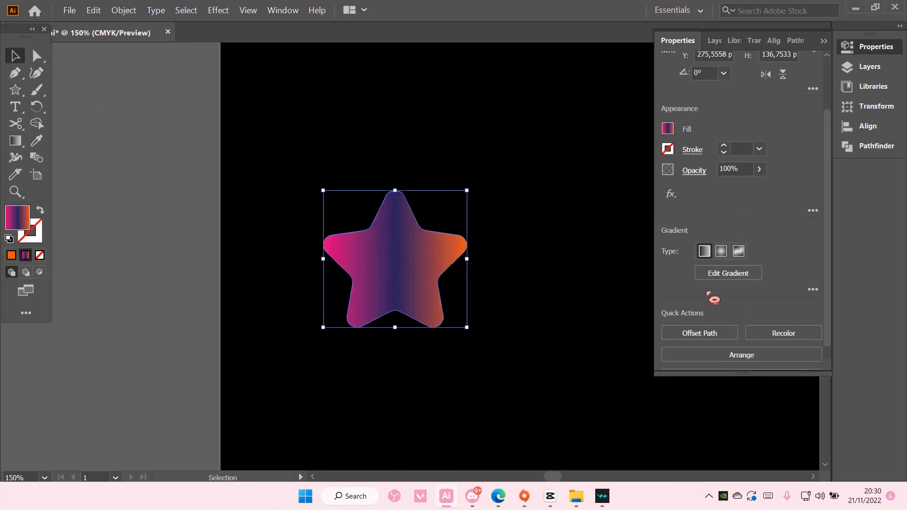
left_click(714, 276)
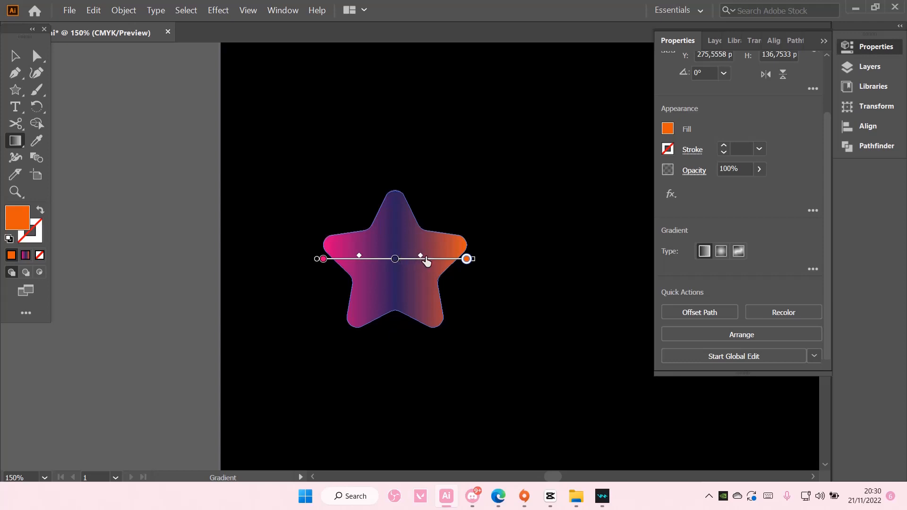
left_click_drag(444, 259, 443, 259)
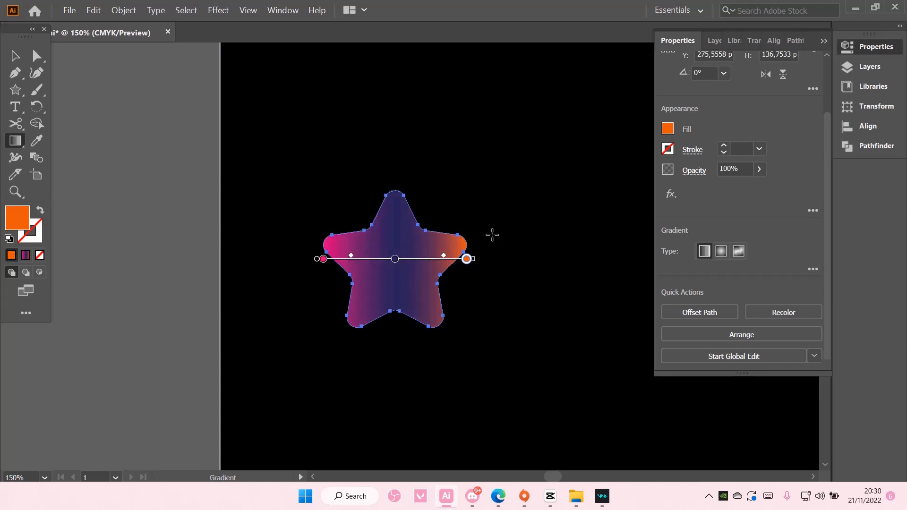
key("v")
left_click(182, 166)
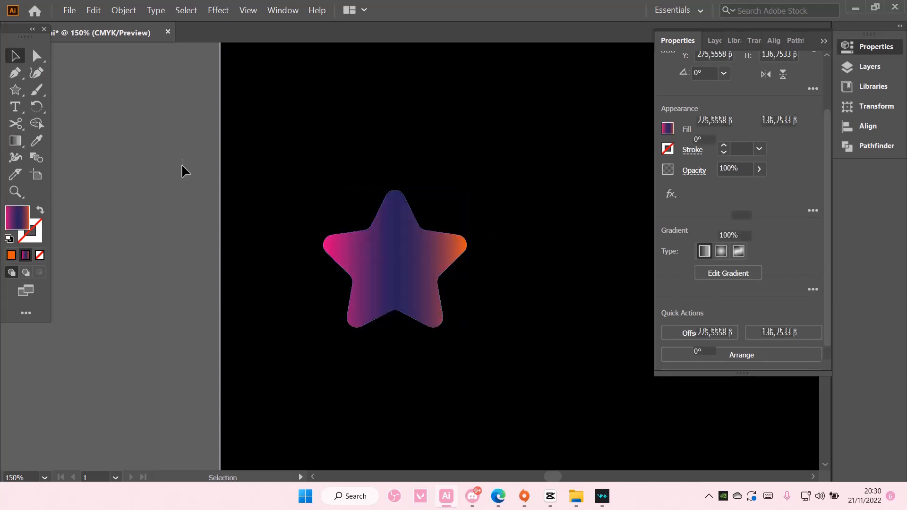
Give the gradient star a white stroke (hex ffffff)
left_click(398, 258)
key("a")
key("ctrl+minus")
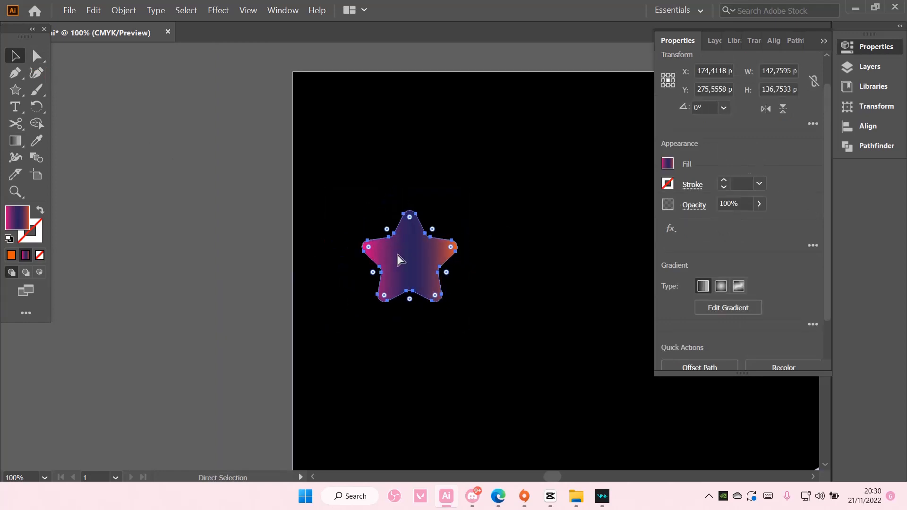
key("v")
double_click(41, 229)
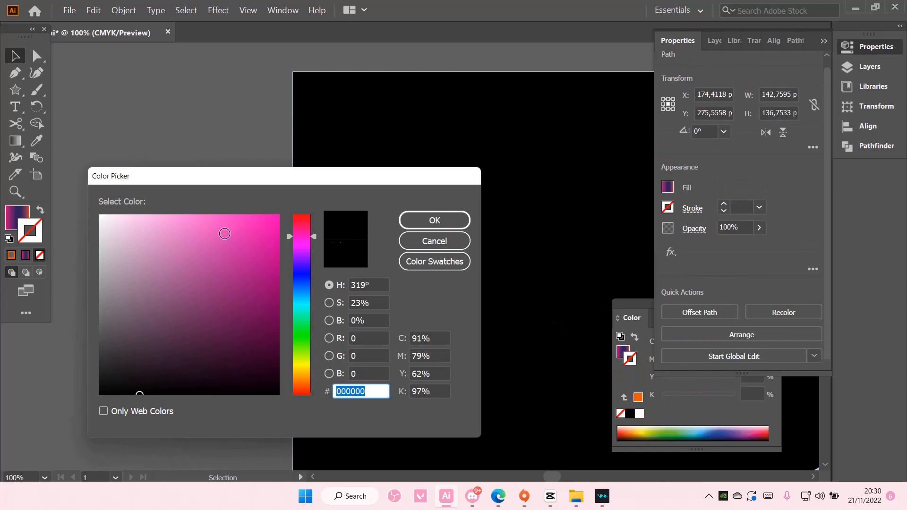
type("ffffff")
left_click(438, 220)
Reduce the star's stroke weight and deselect the star
scroll(425, 213, "up", 2)
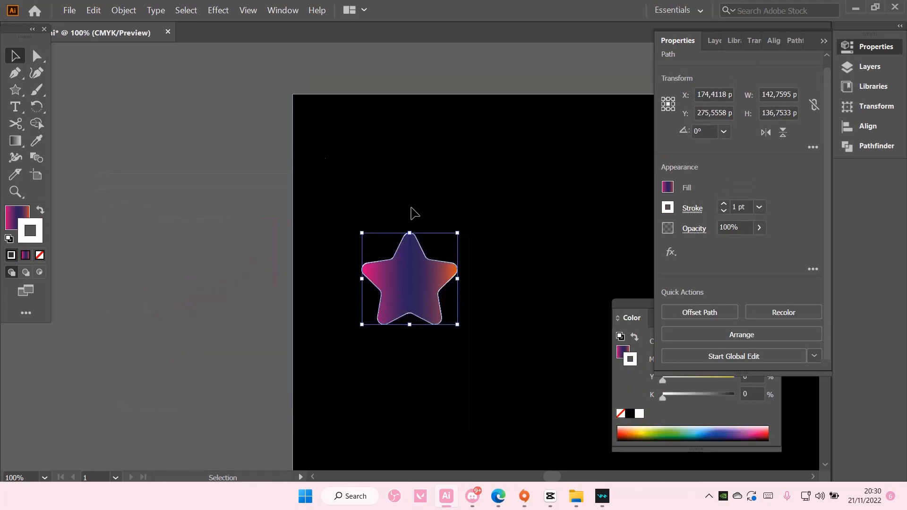
left_click(725, 211)
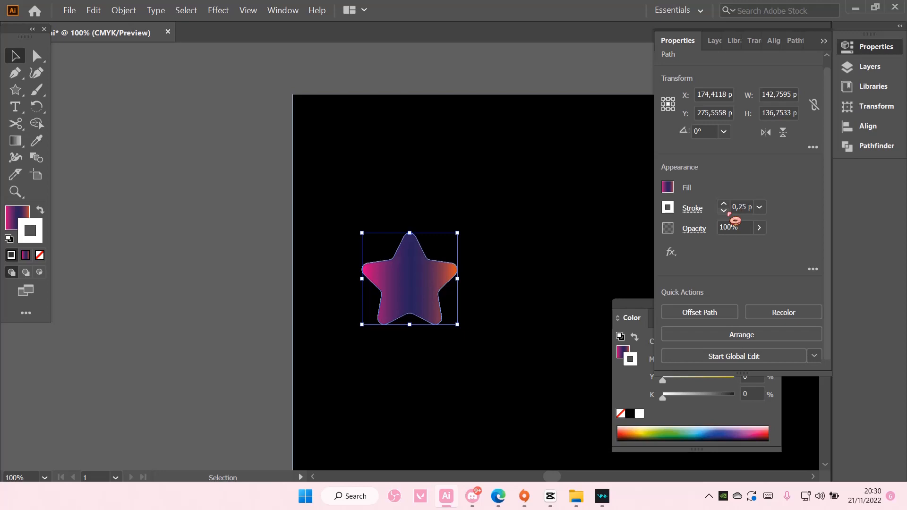
left_click(173, 124)
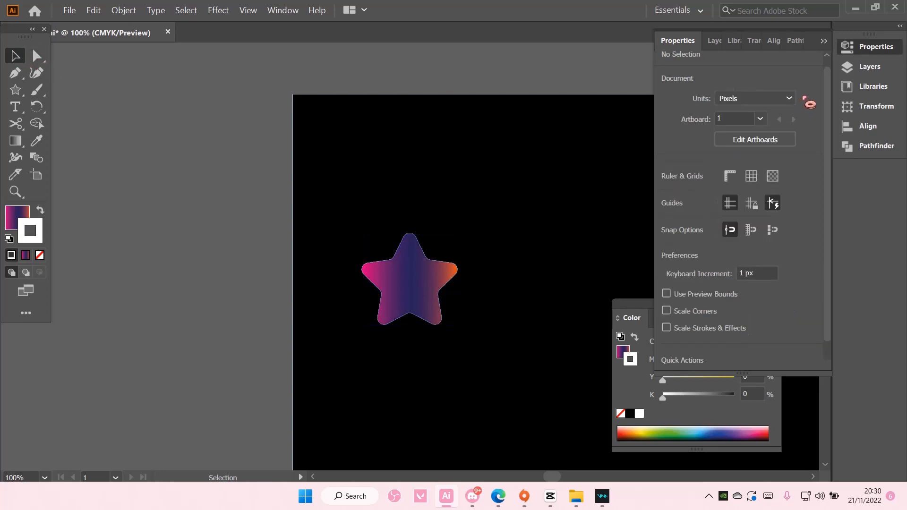
Close the floating Properties and Color panels to clear the view of the artboard
left_click(830, 59)
left_click(818, 238)
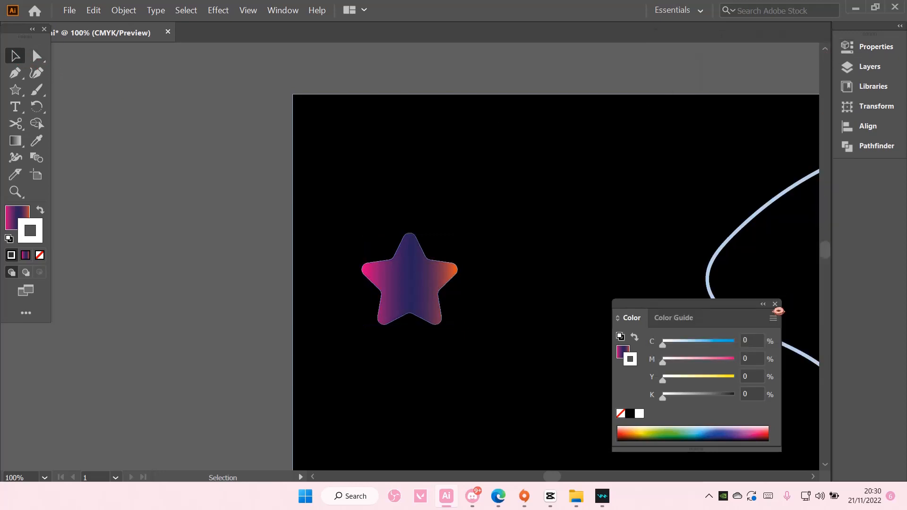
left_click(775, 305)
Duplicate the gradient star straight below the original, near the lower part of the artboard
scroll(714, 300, "down", 1)
key("ctrl+minus")
key("ctrl+minus")
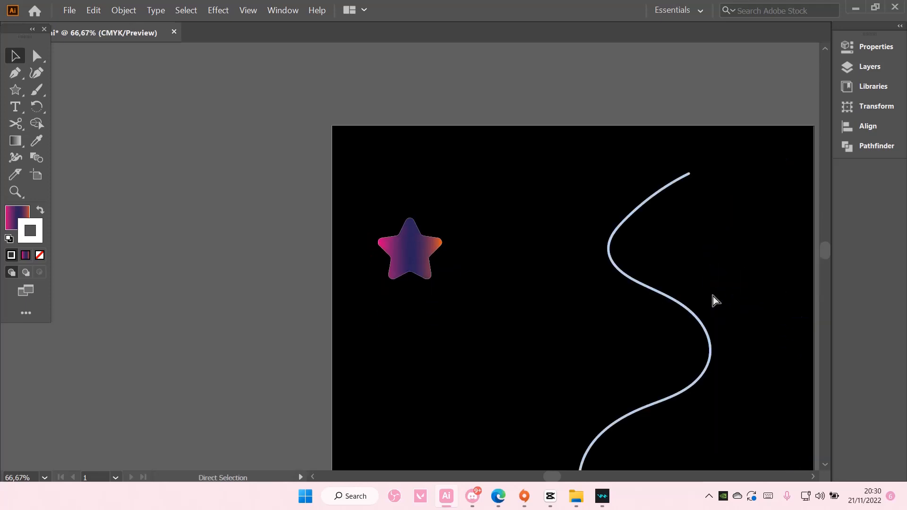
scroll(427, 279, "down", 1)
left_click_drag(429, 230, 409, 432)
scroll(431, 391, "down", 2)
Blend the upper and lower stars together with the Blend tool
left_click_drag(371, 195, 442, 439)
left_click(36, 157)
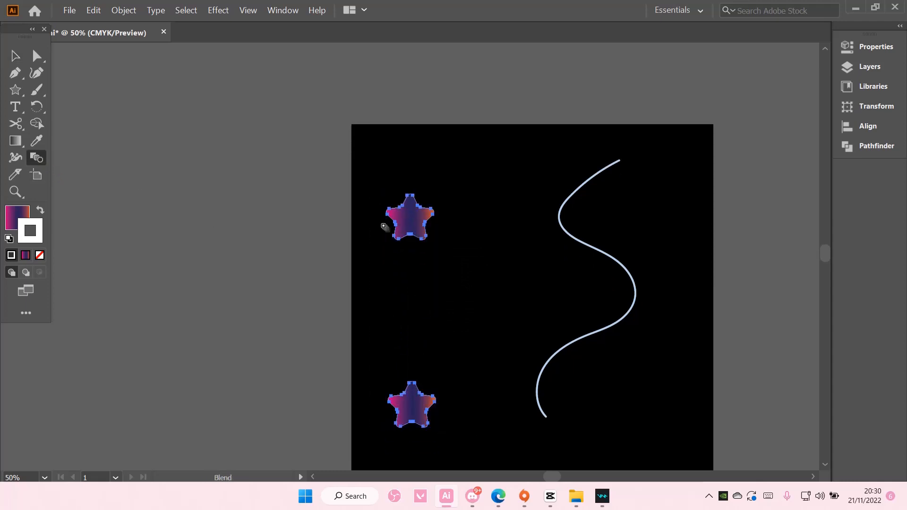
left_click(419, 396)
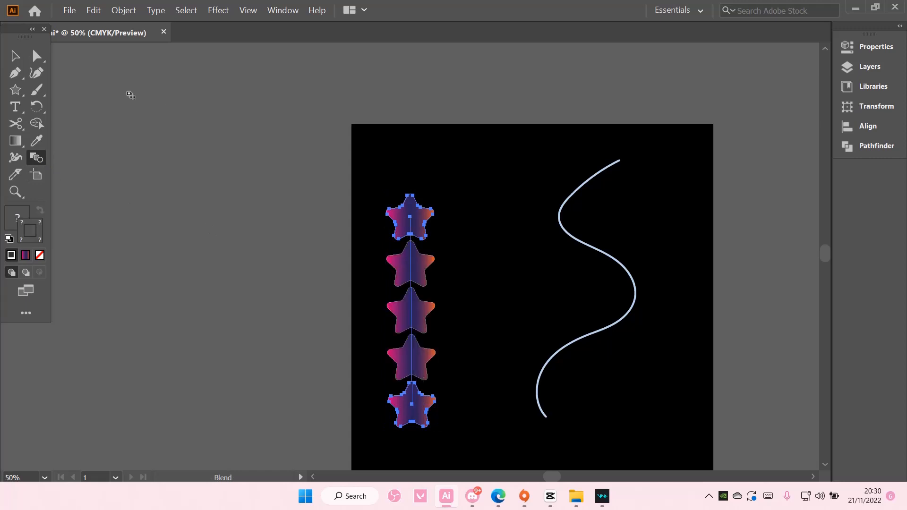
Set the blend's spacing to Specified Steps with 3000 steps, and deselect the blend
left_click(15, 57)
right_click(400, 223)
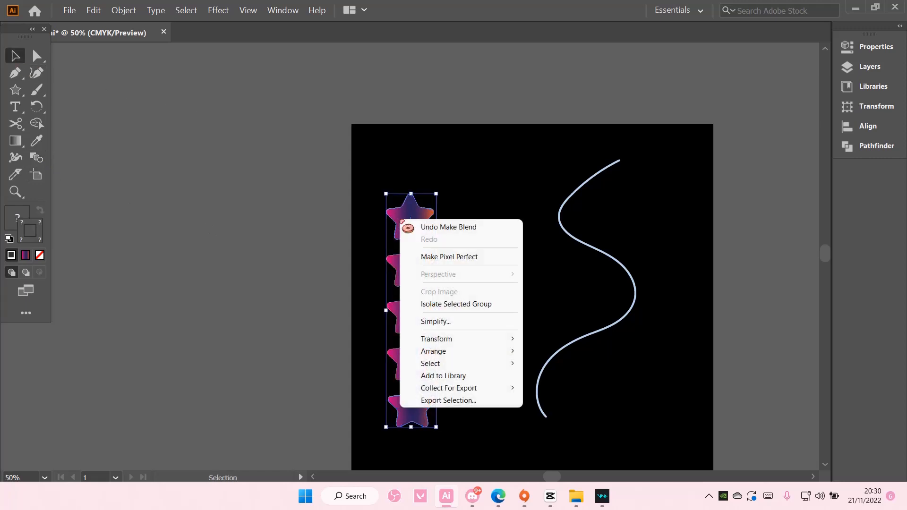
left_click(119, 13)
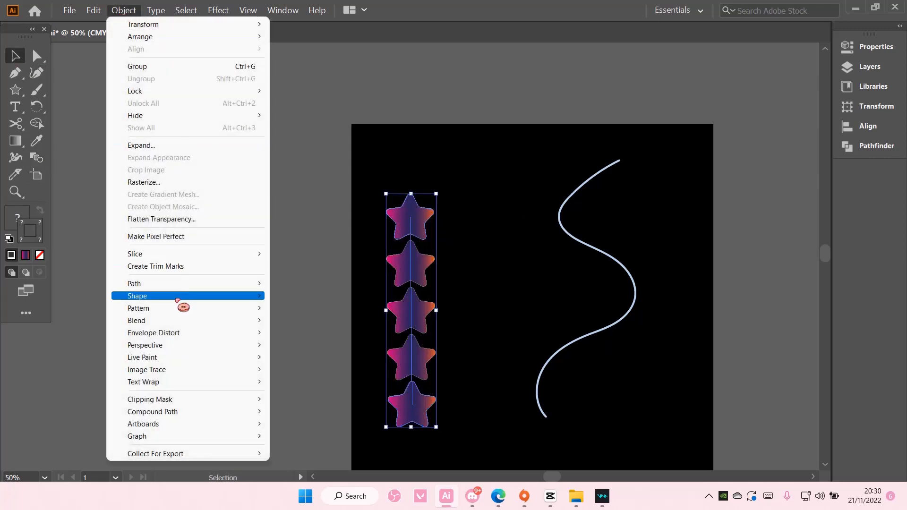
mouse_move(175, 320)
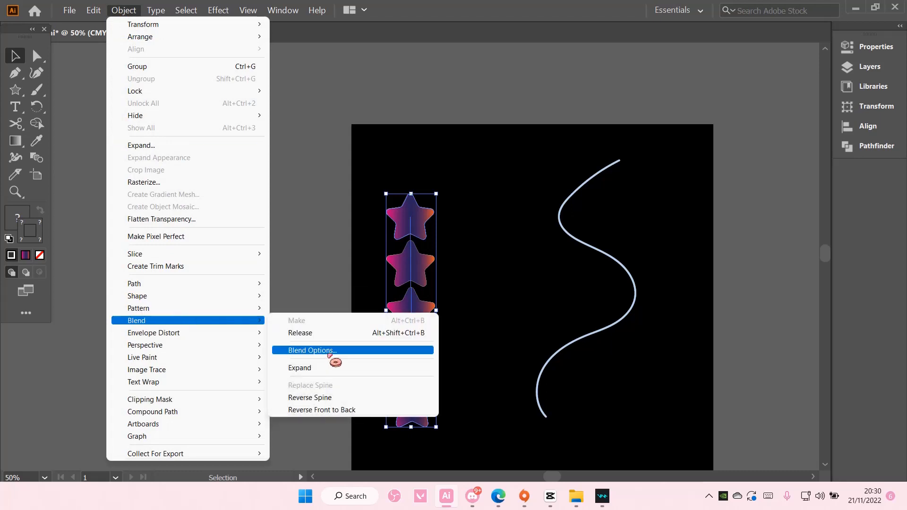
left_click(326, 350)
left_click(685, 299)
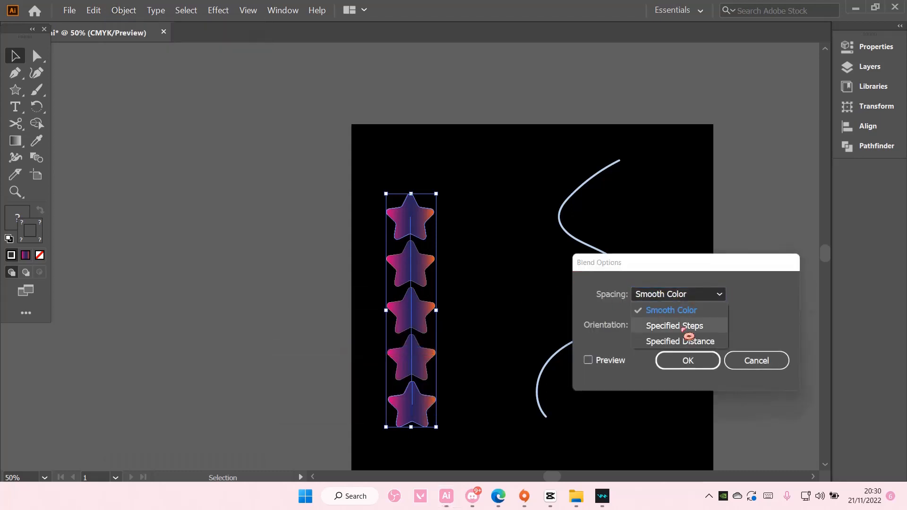
left_click(683, 325)
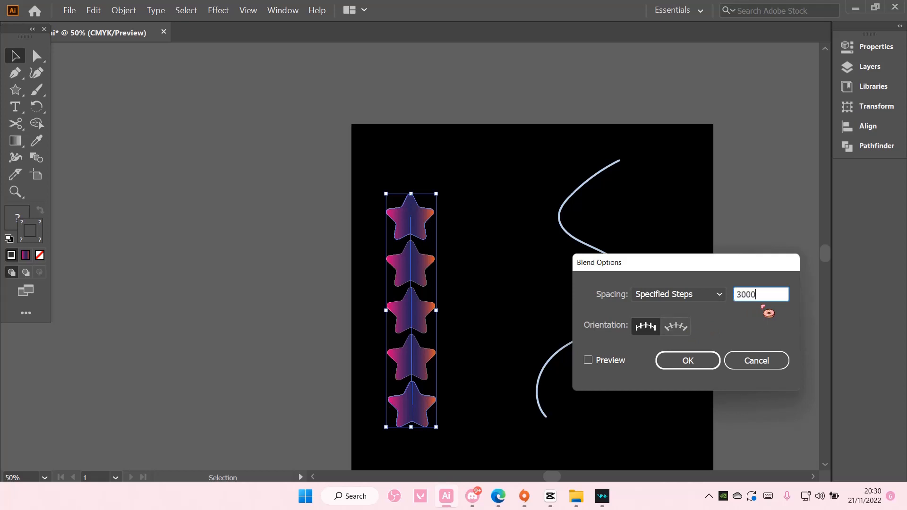
left_click(686, 360)
left_click(785, 354)
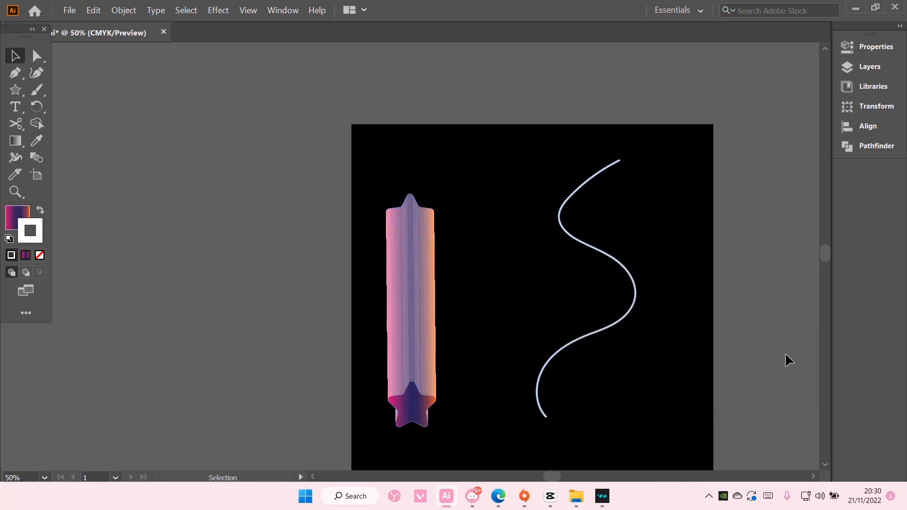
Try moving the star blend toward the wavy path, and undo the move
scroll(742, 349, "down", 3)
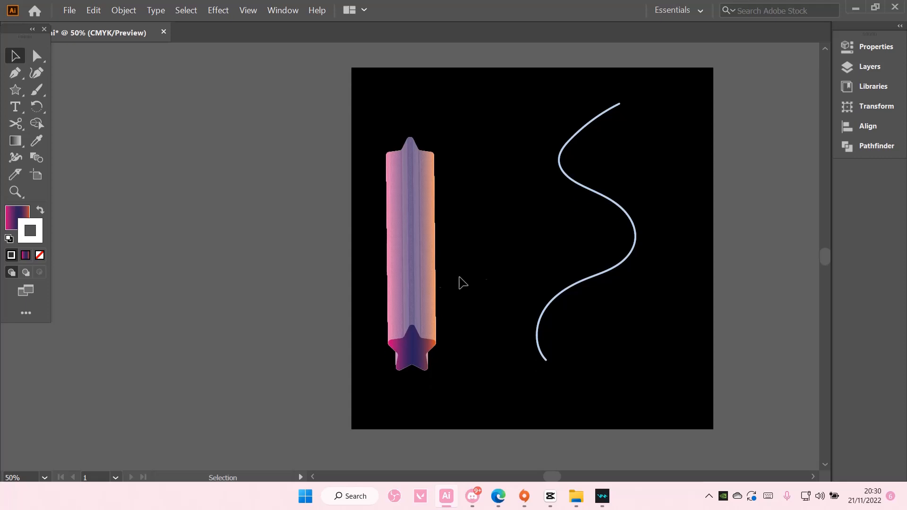
left_click_drag(431, 275, 516, 293)
key("ctrl+z")
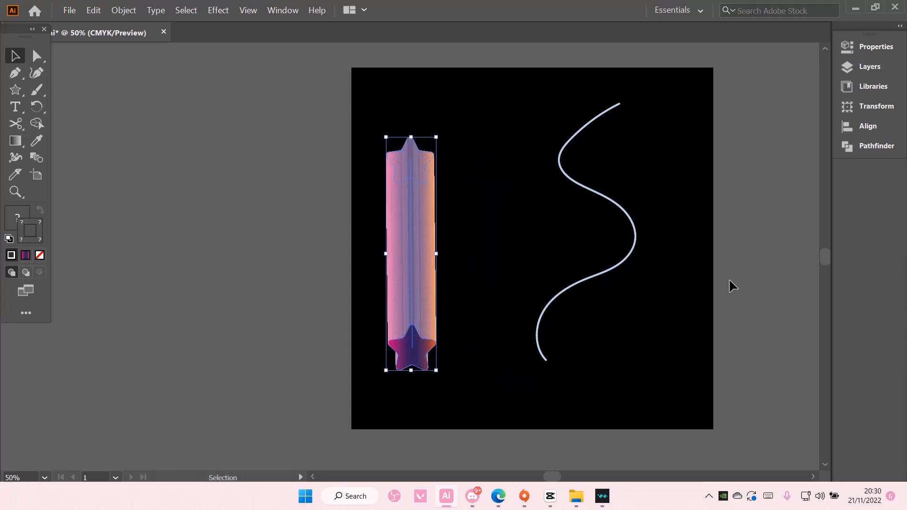
Undo the blend spacing change and the blend itself, back to two separate stars
left_click(730, 280)
key("ctrl+z")
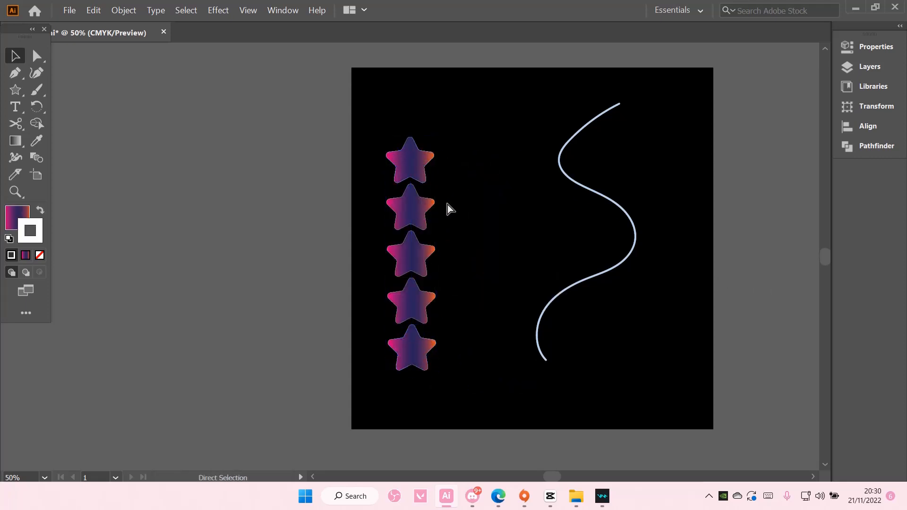
key("ctrl+z")
left_click(352, 243)
Bring the upper star to the front of the stacking order
left_click_drag(430, 388, 378, 131)
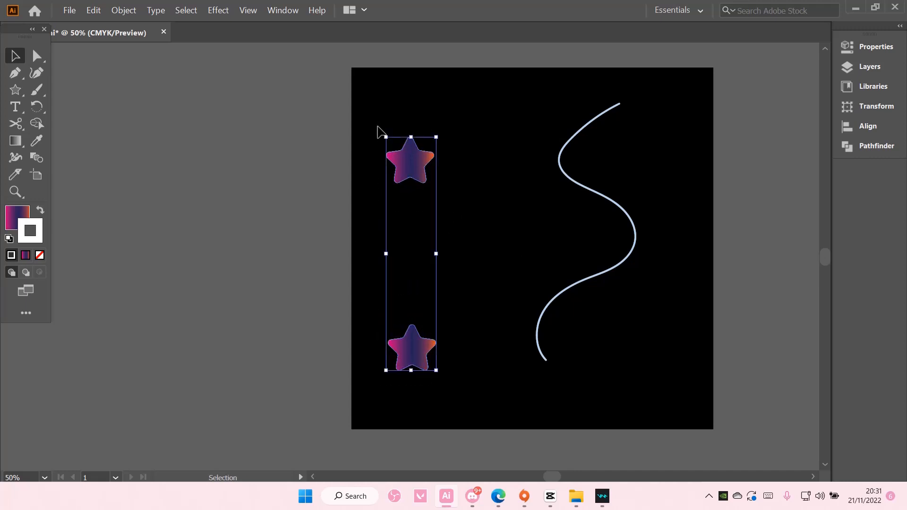
left_click(122, 13)
left_click(411, 155)
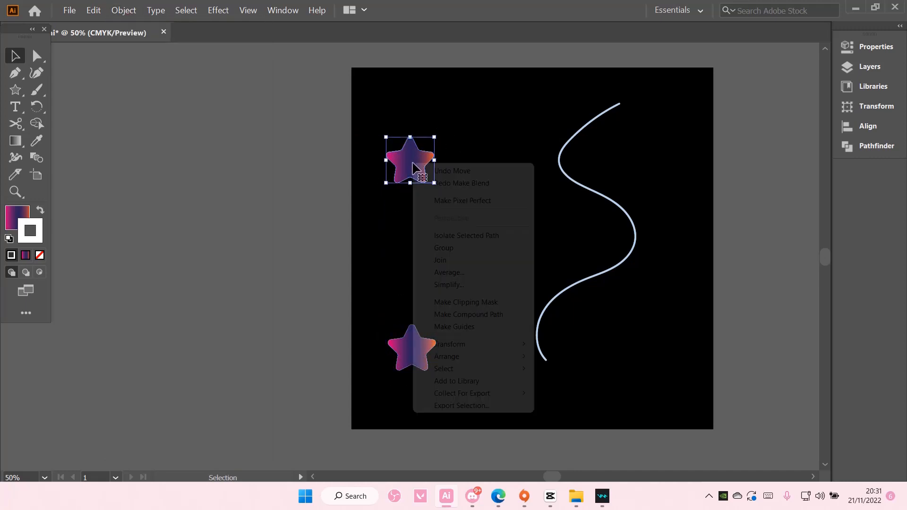
right_click(414, 163)
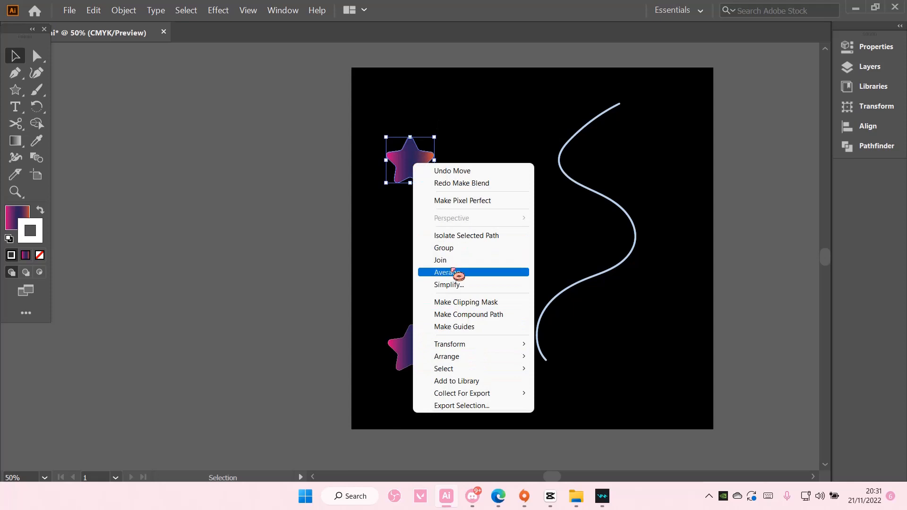
mouse_move(488, 357)
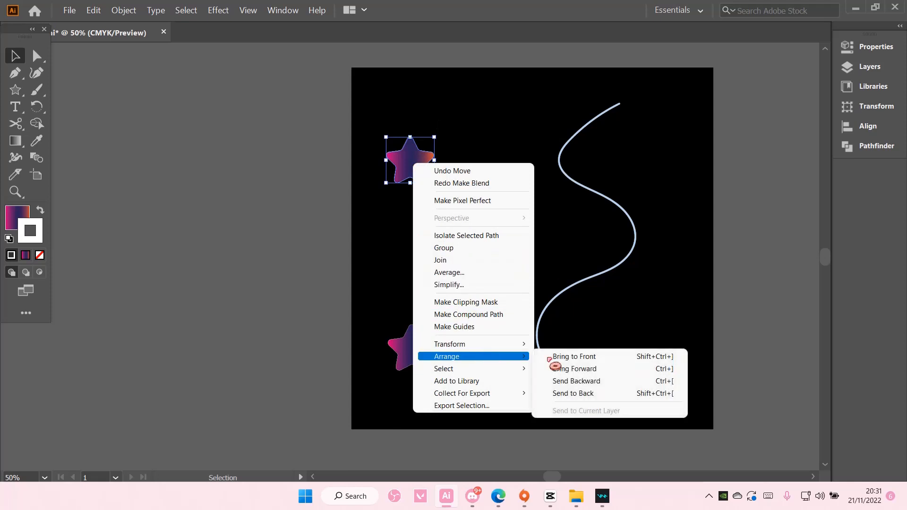
left_click(577, 357)
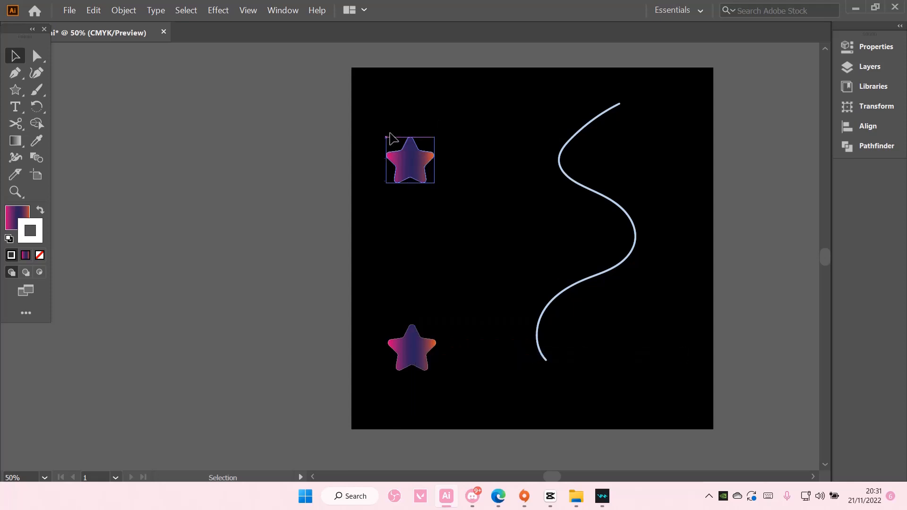
Select both stars, make a blend between them, and deselect it
left_click_drag(389, 123, 422, 375)
left_click(124, 10)
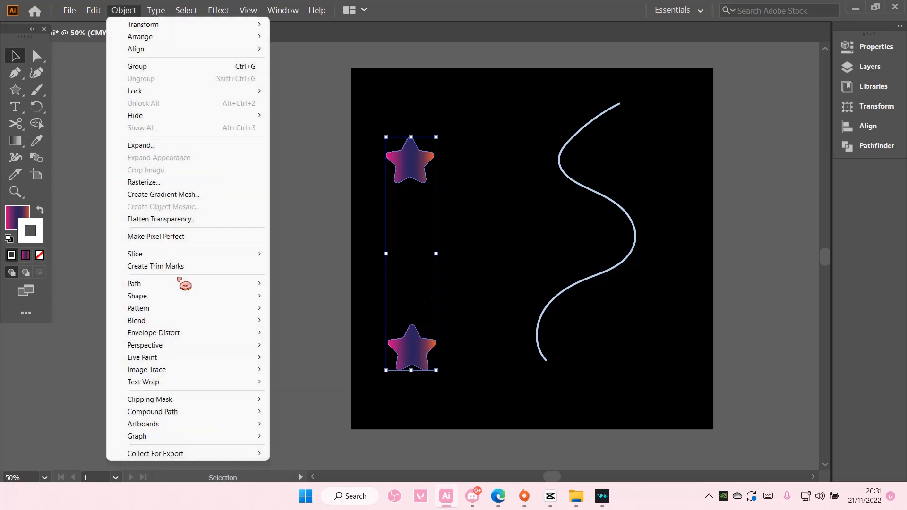
mouse_move(189, 320)
left_click(319, 330)
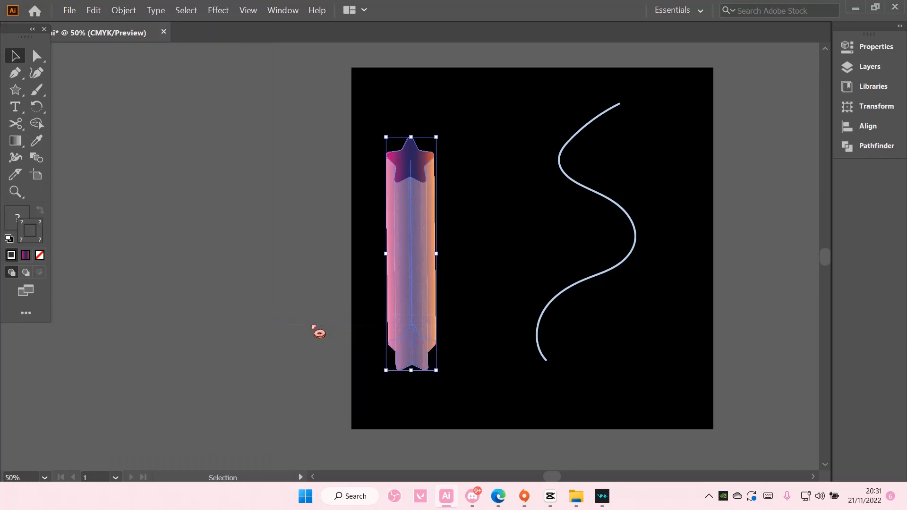
left_click(476, 293)
scroll(472, 294, "up", 2)
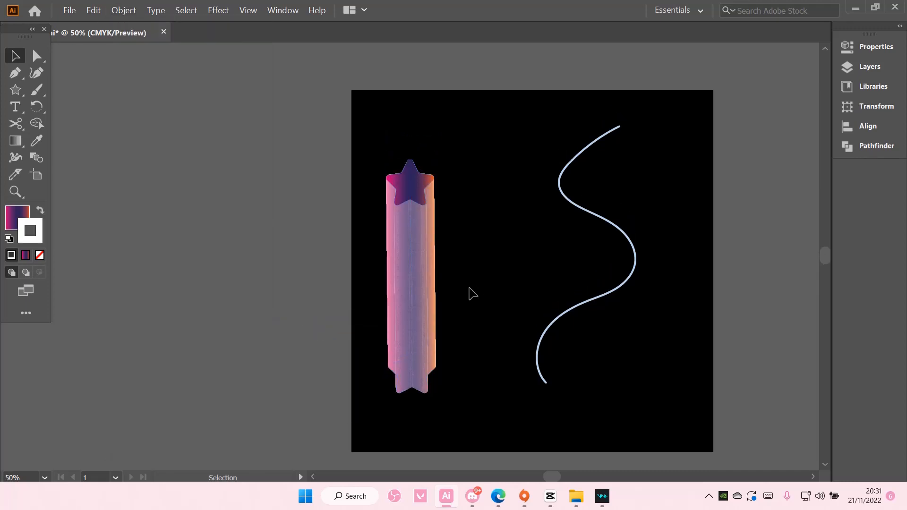
scroll(473, 294, "down", 2)
Select the star blend with the wavy path and replace the blend's spine with that path
left_click_drag(379, 126, 631, 341)
left_click(132, 14)
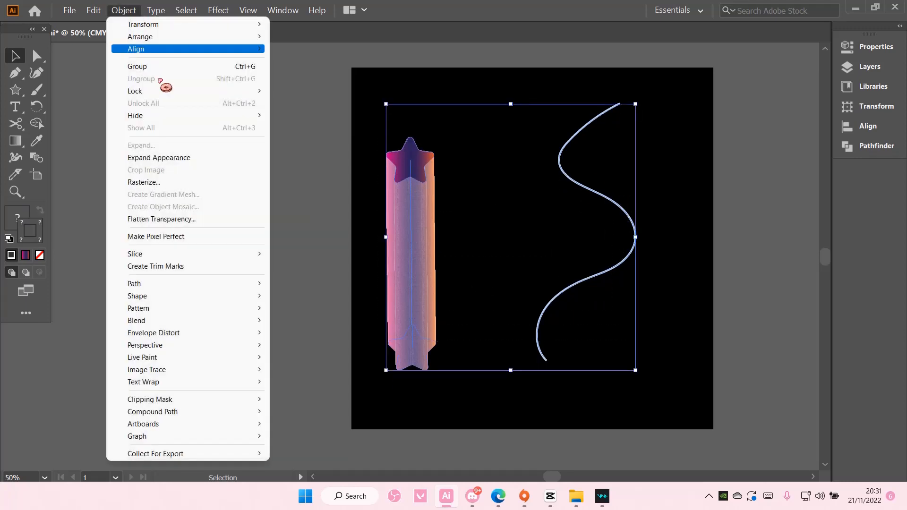
mouse_move(212, 293)
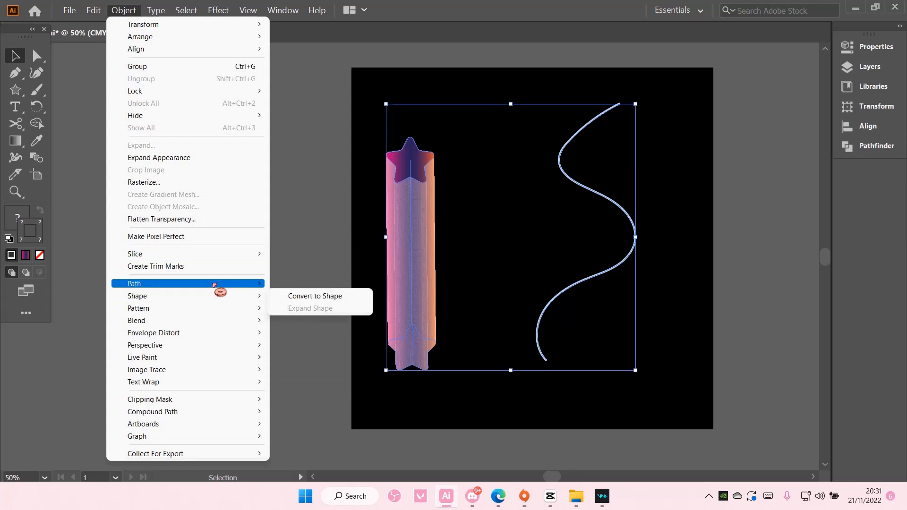
mouse_move(211, 316)
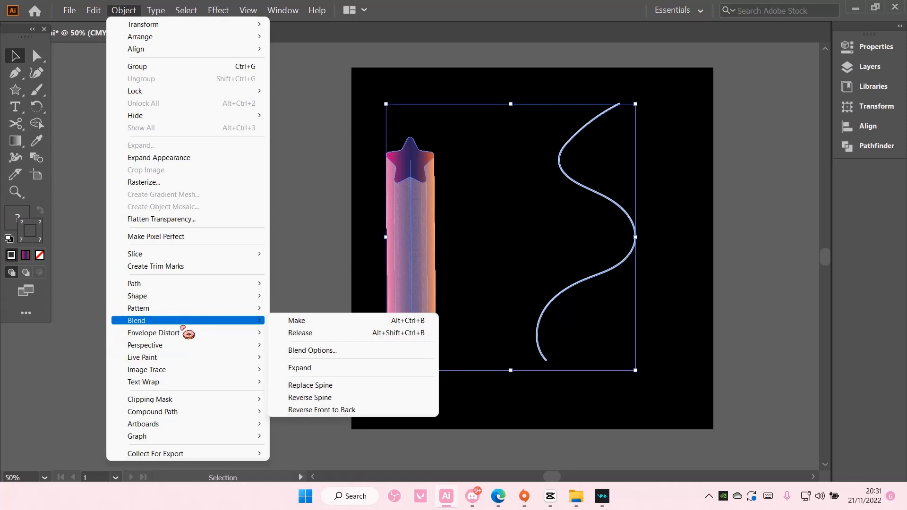
left_click(360, 385)
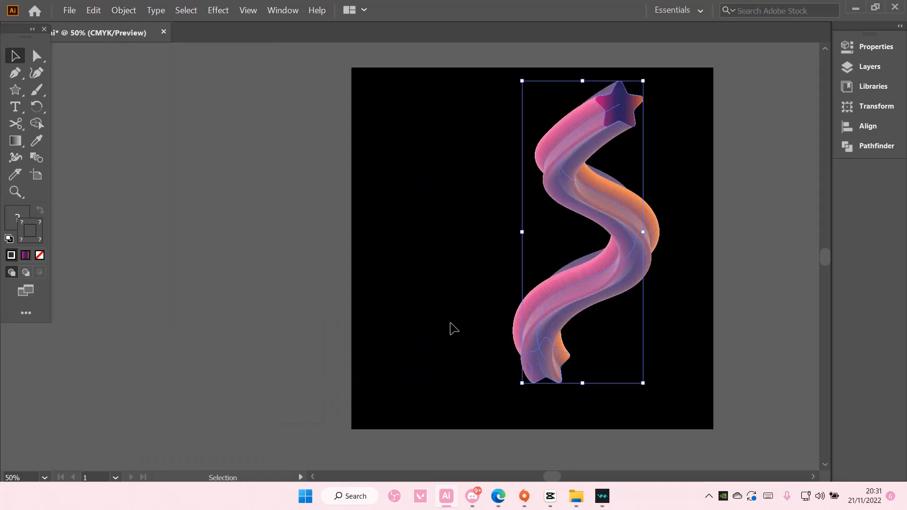
Move the wavy star blend from the artboard's right side toward its center
left_click_drag(596, 263, 535, 289)
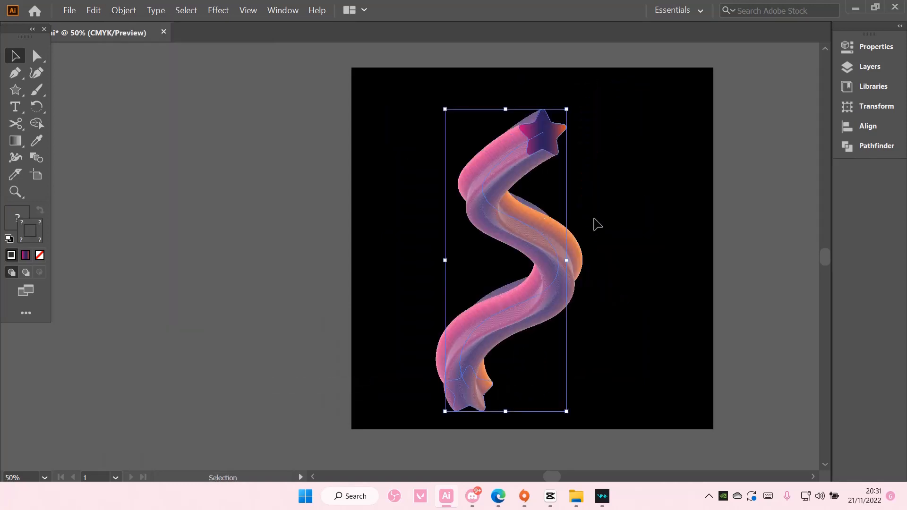
left_click(628, 220)
left_click_drag(544, 248, 541, 234)
Try rotating the wavy star blend clockwise by about a quarter turn, and undo the rotation
left_click_drag(573, 95, 706, 319)
left_click(726, 270)
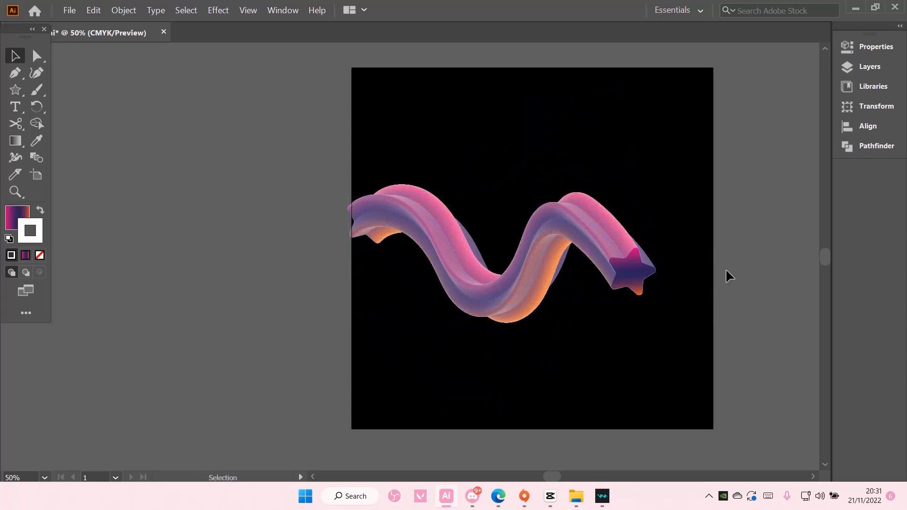
key("ctrl+z")
left_click(735, 254)
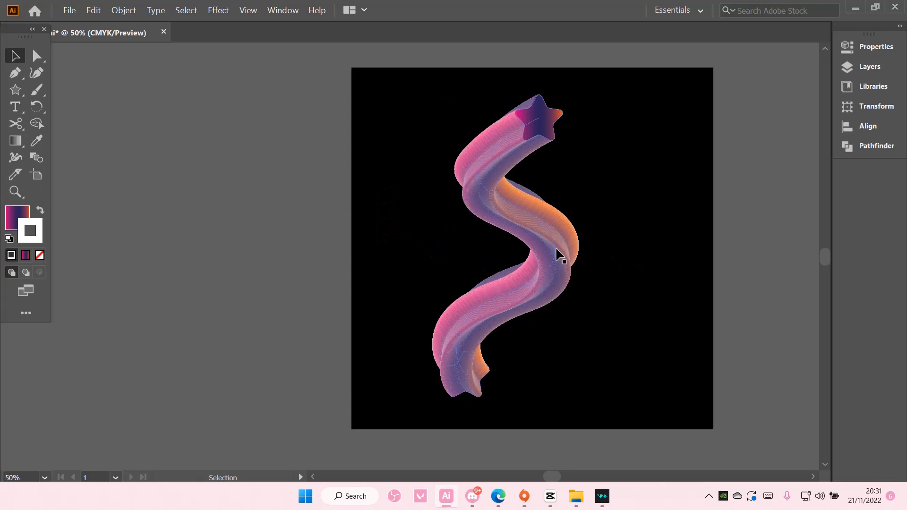
Nudge the wavy star blend slightly right to center it on the artboard, and deselect it
mouse_move(558, 253)
left_mouse_down()
mouse_move(574, 256)
mouse_move(557, 256)
left_mouse_up()
left_click(737, 251)
scroll(711, 285, "up", 1)
scroll(711, 285, "down", 1)
left_click(702, 257)
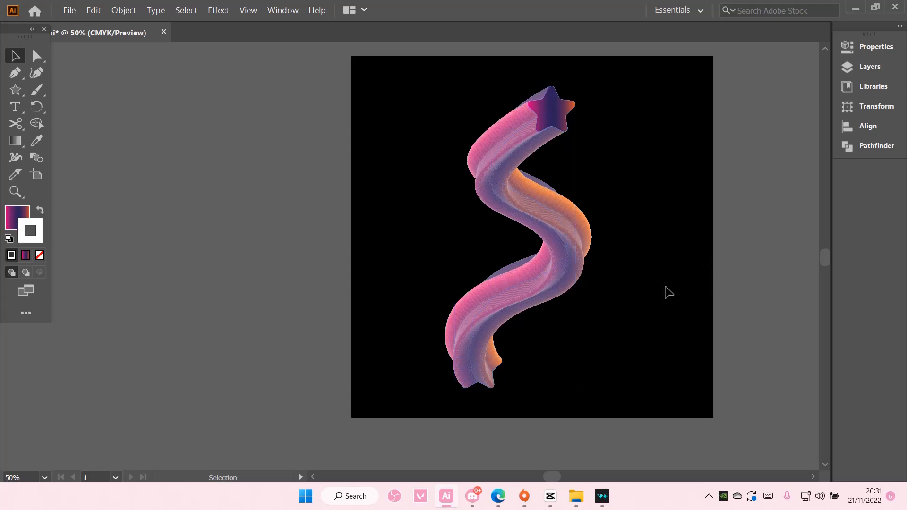
scroll(669, 293, "up", 1)
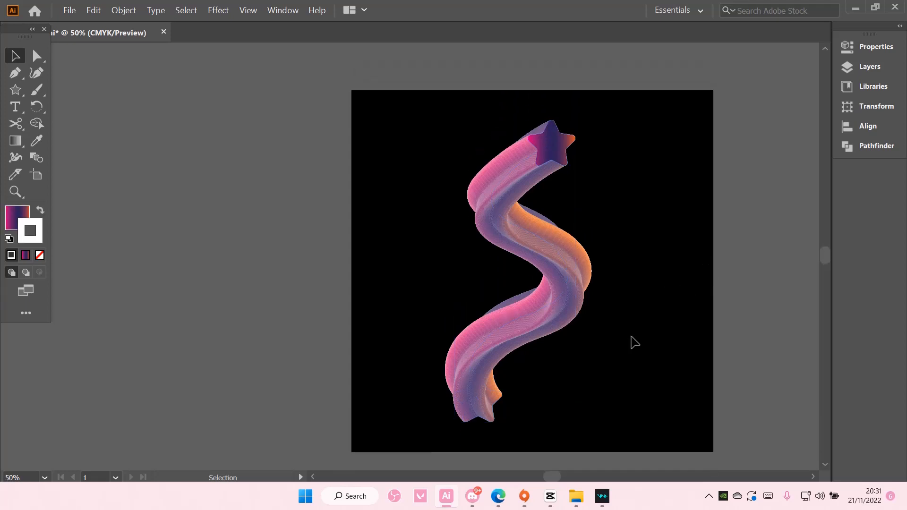
left_click_drag(557, 477, 566, 477)
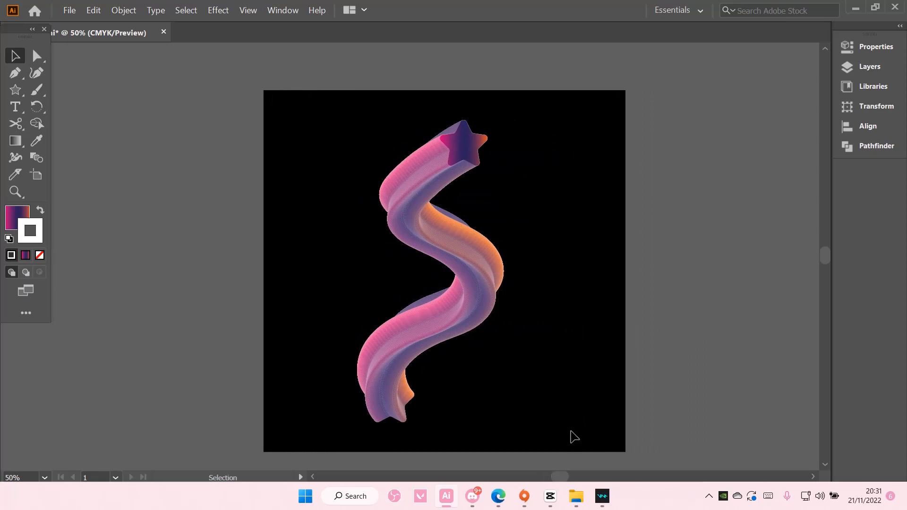
Inspect the wavy star blend's surface and front star up close at 100% zoom, and return to the full artboard at 50%
scroll(574, 437, "up", 3)
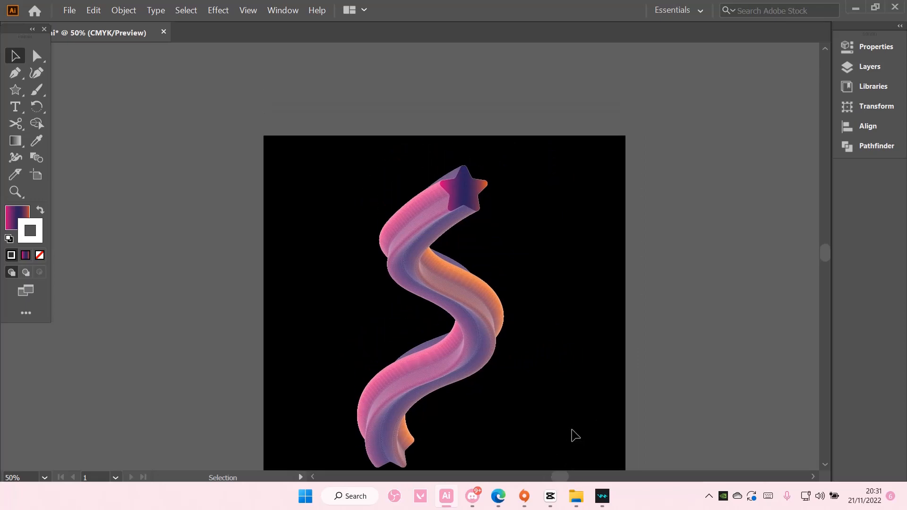
scroll(575, 435, "down", 3)
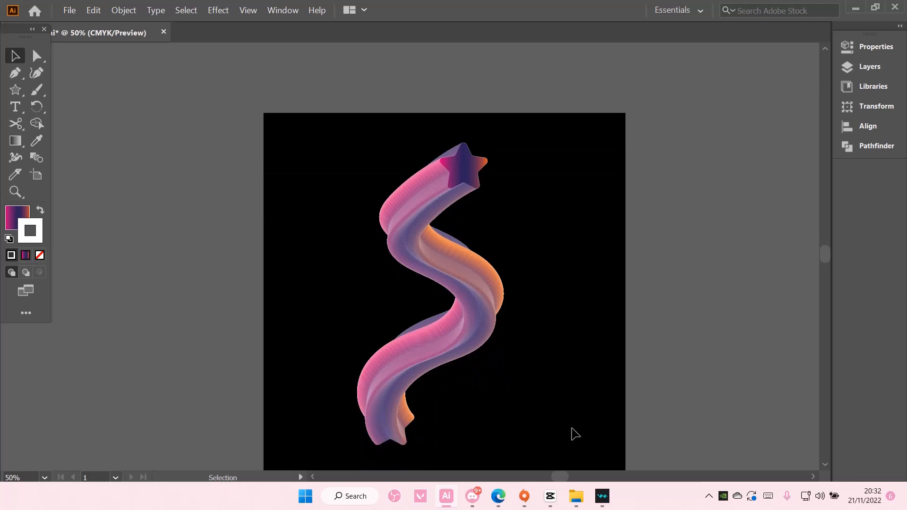
scroll(574, 431, "up", 1)
key("ctrl+equal")
key("ctrl+equal")
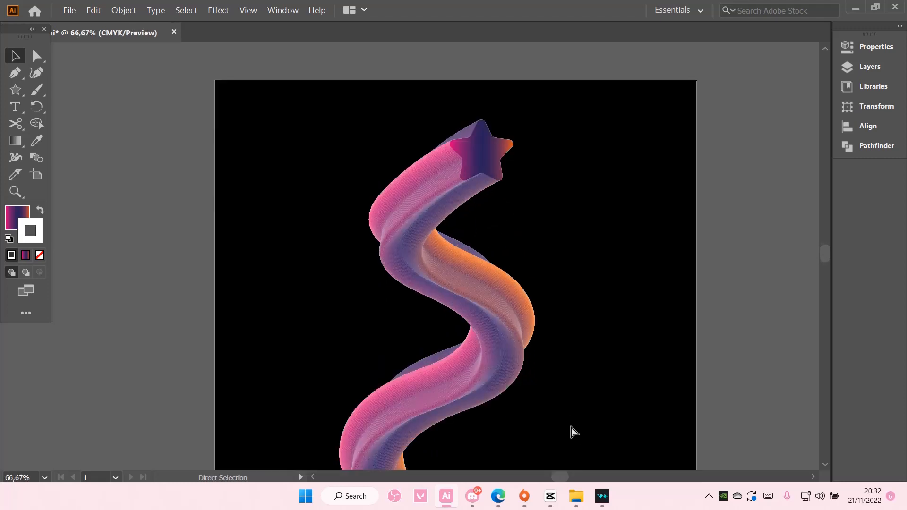
key("ctrl+equal")
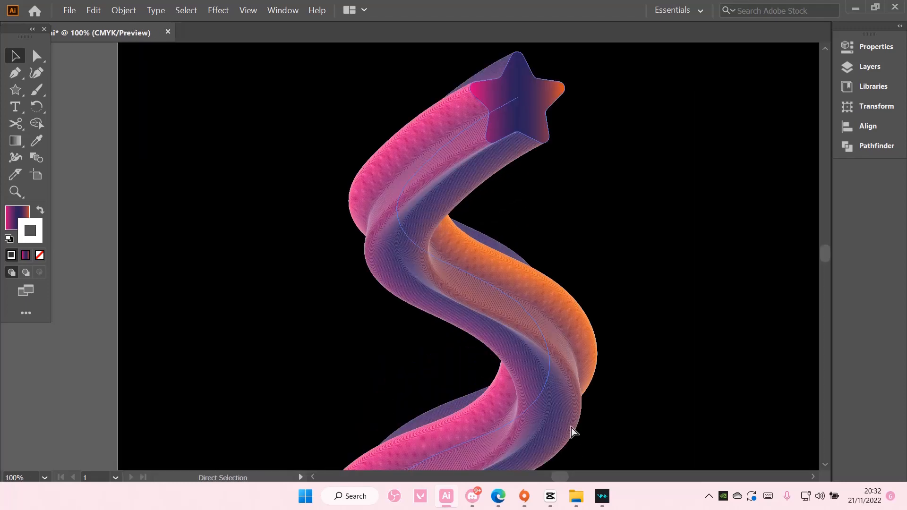
left_click(609, 426)
scroll(607, 433, "up", 3)
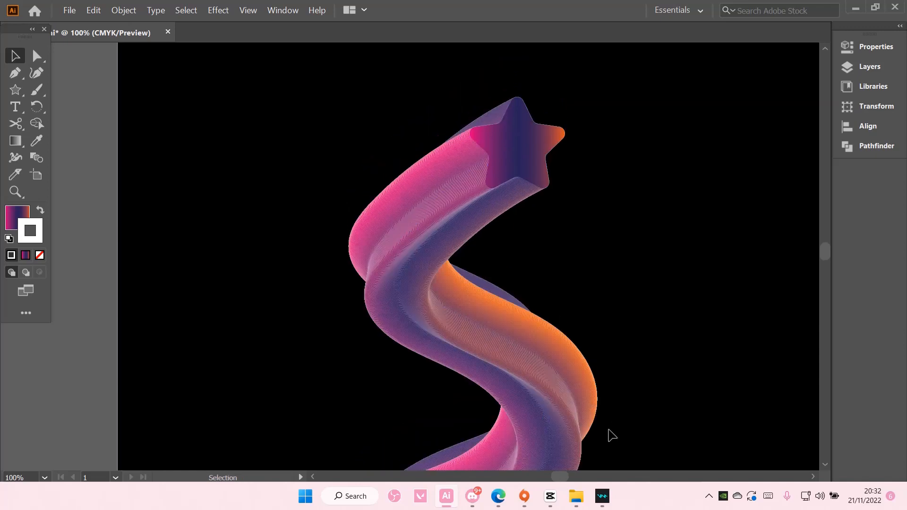
scroll(610, 437, "down", 1)
key("ctrl+minus")
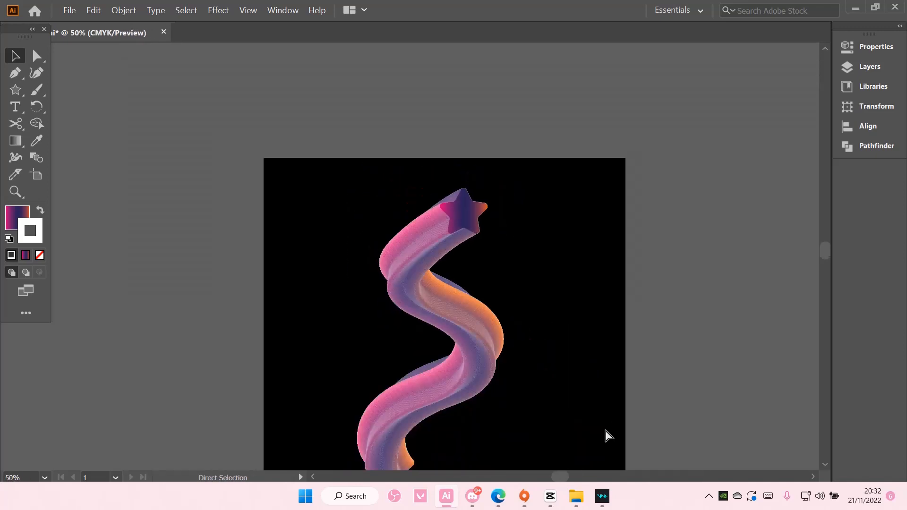
key("v")
scroll(603, 417, "down", 3)
scroll(628, 411, "down", 1)
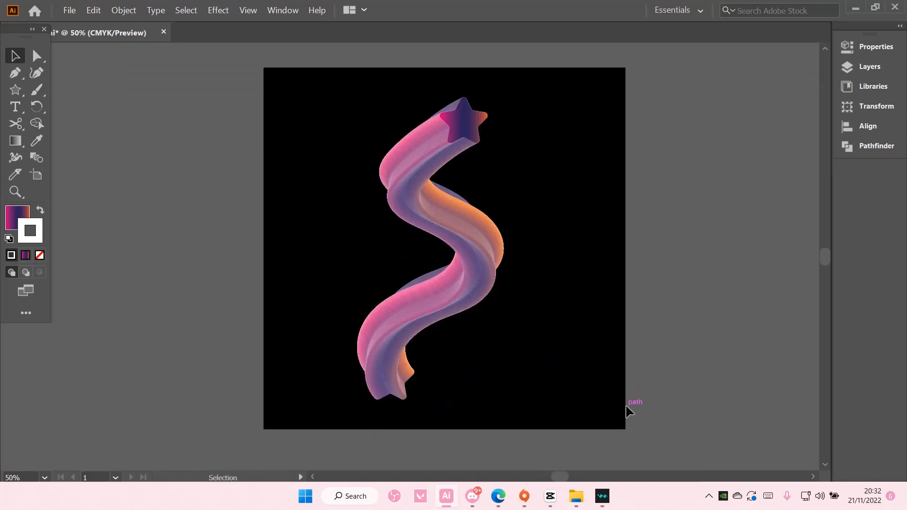